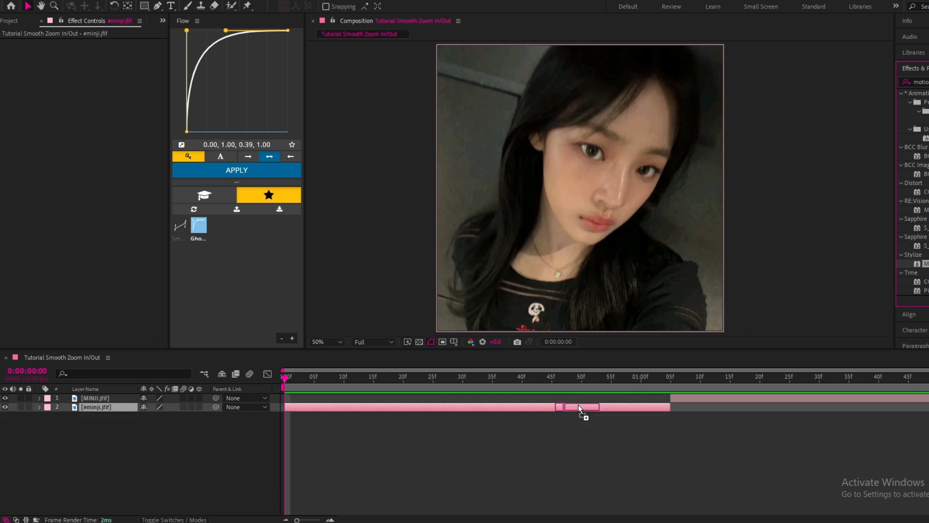
- Set the Motion Tile effect on #minji.jfif to output width 500 and output height 500 with Mirror Edges enabled
left_click(100, 79)
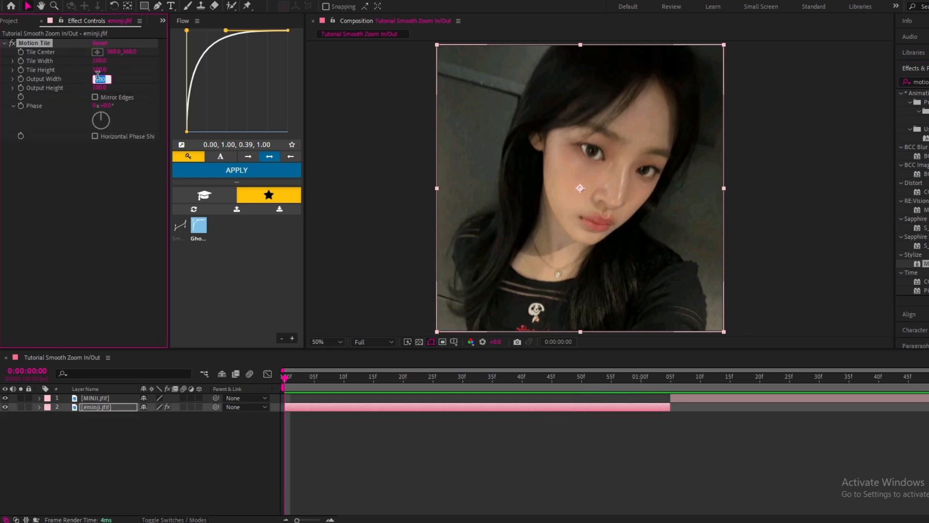
type("500")
key("Tab")
type("500")
left_click(96, 97)
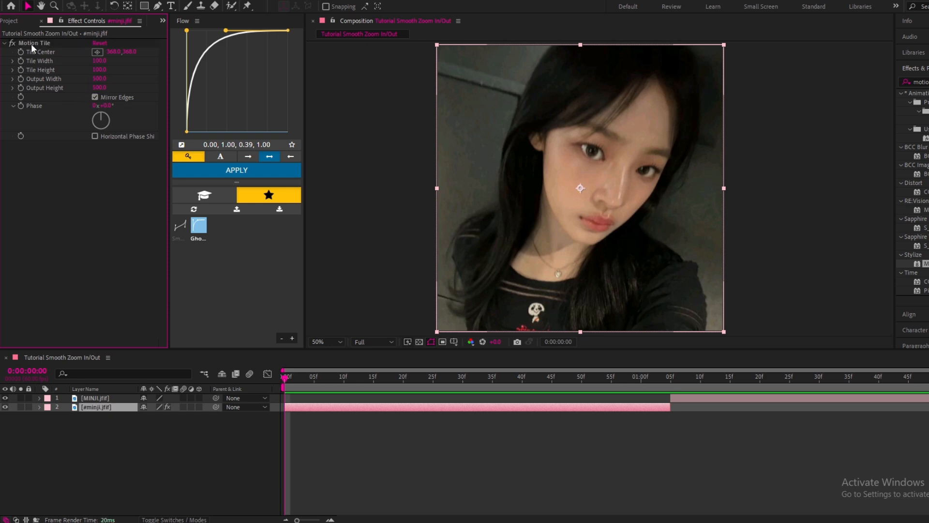
- Copy the Motion Tile effect from #minji.jfif onto the MINJI.jfif layer
key("ctrl+c")
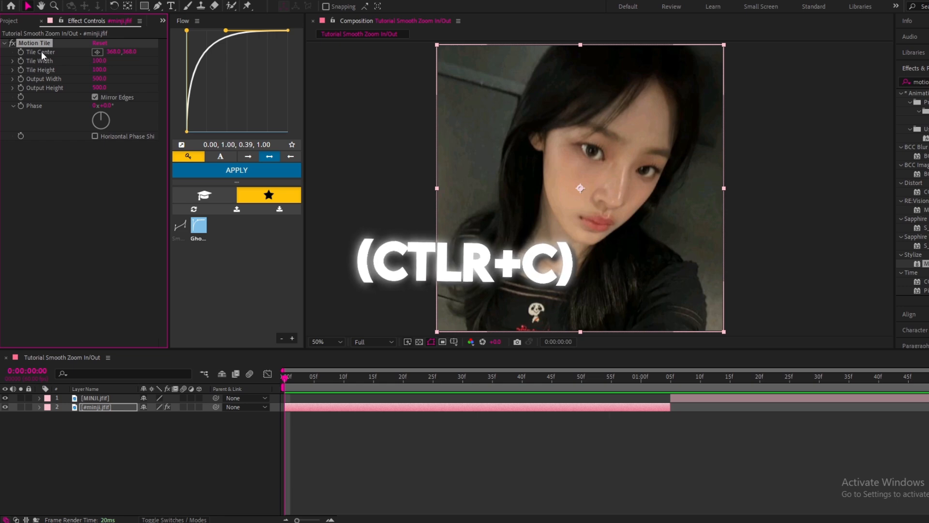
left_click(707, 384)
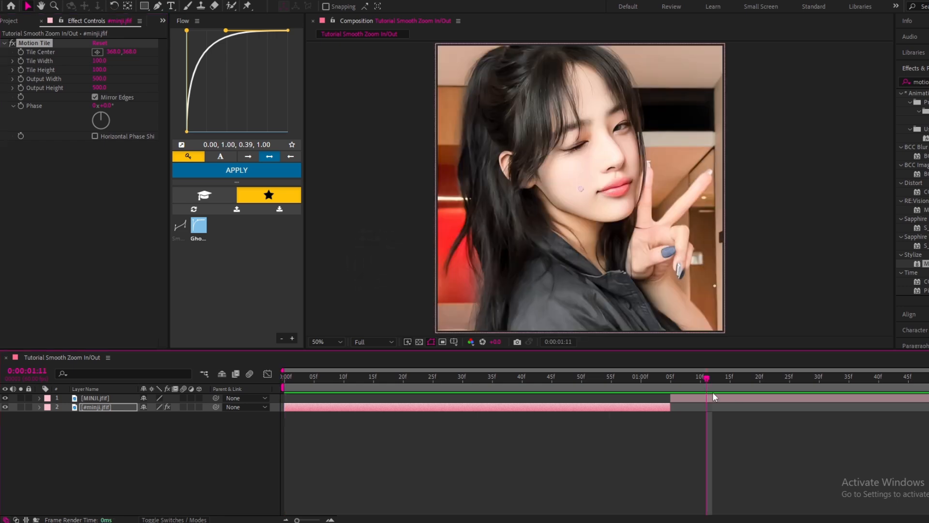
left_click(713, 397)
key("ctrl+v")
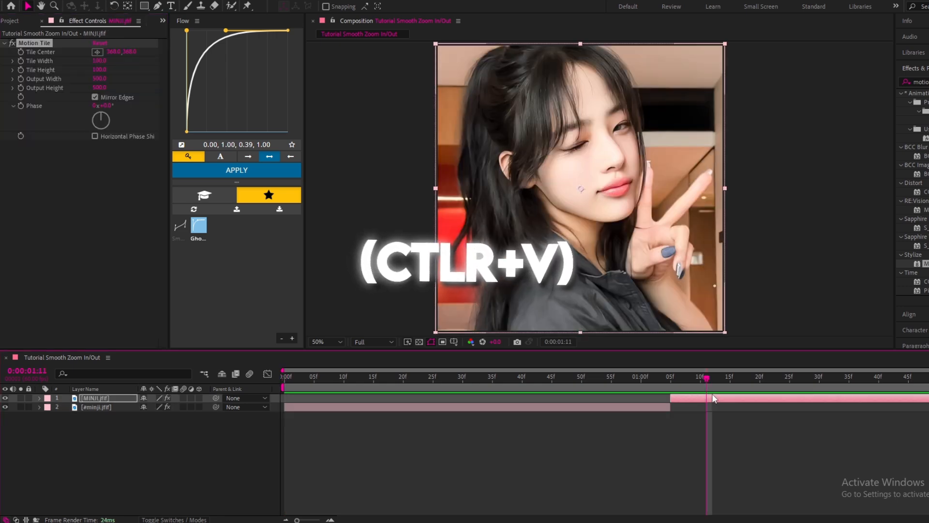
- Create a One-Node Camera named Camera 1 with the time at 0:00:00:00
left_click(677, 377)
left_click_drag(692, 379, 179, 444)
right_click(179, 444)
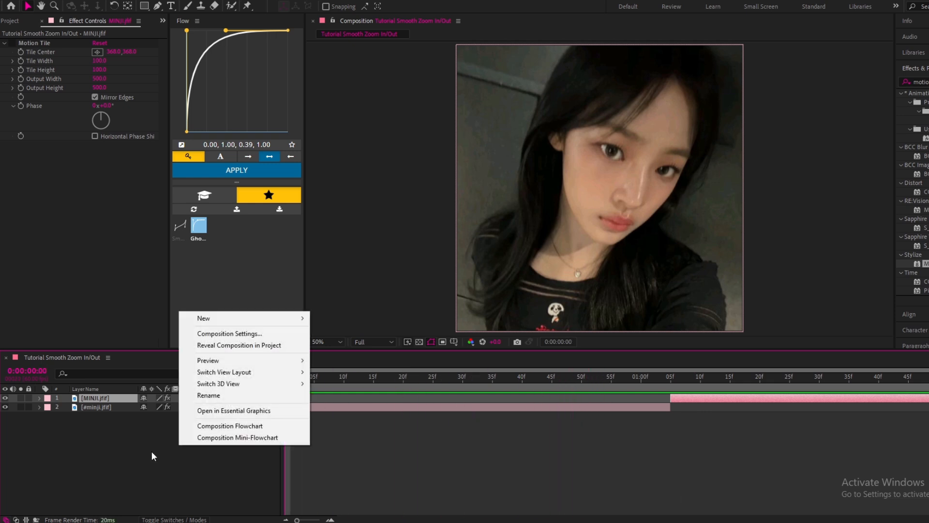
mouse_move(278, 319)
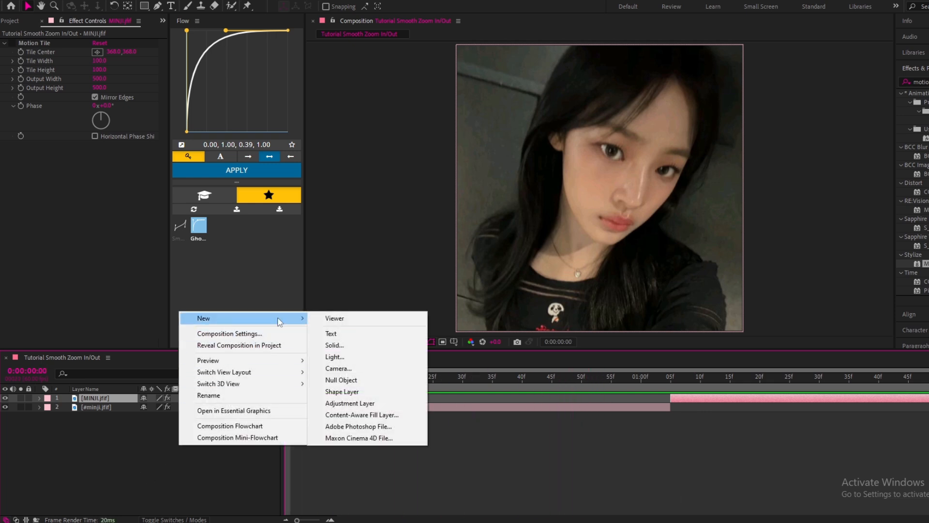
left_click(362, 369)
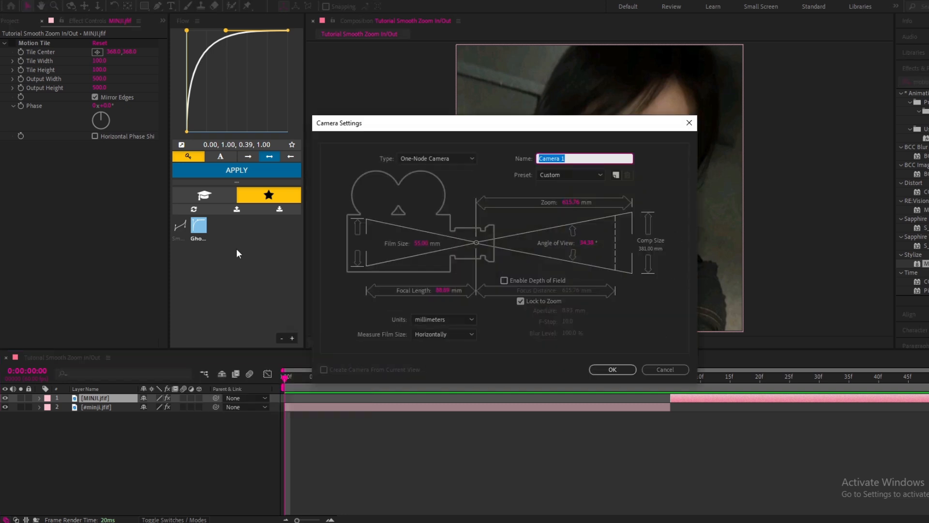
left_click(612, 369)
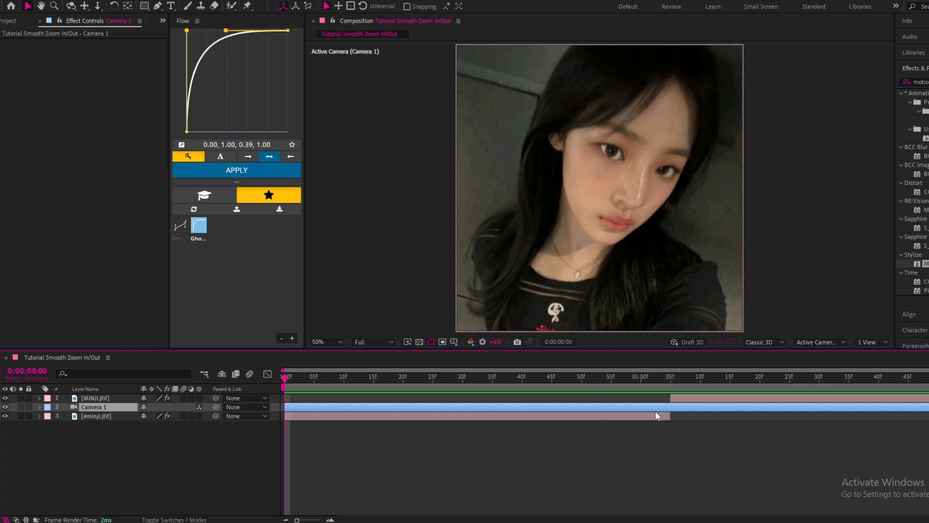
- Split Camera 1 at 0:00:01:05 and delete the part after the cut
left_click(670, 377)
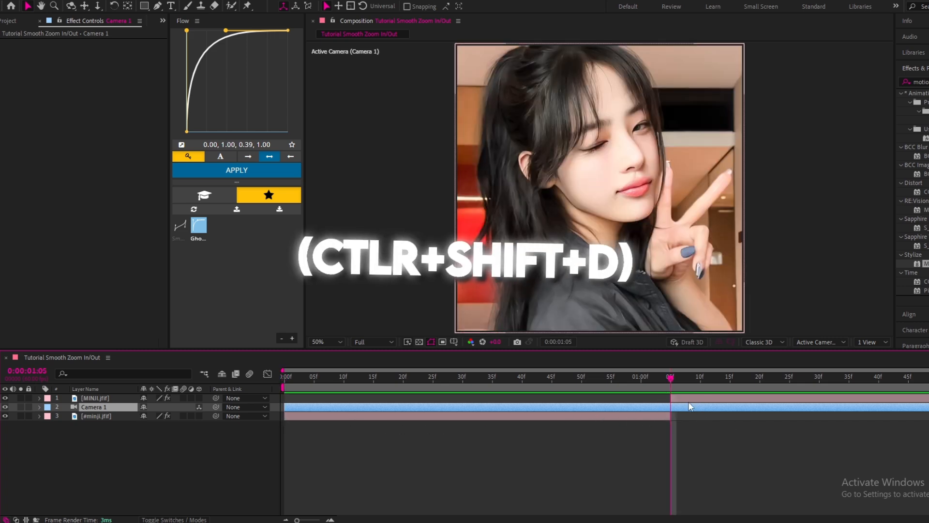
key("ctrl+shift+d")
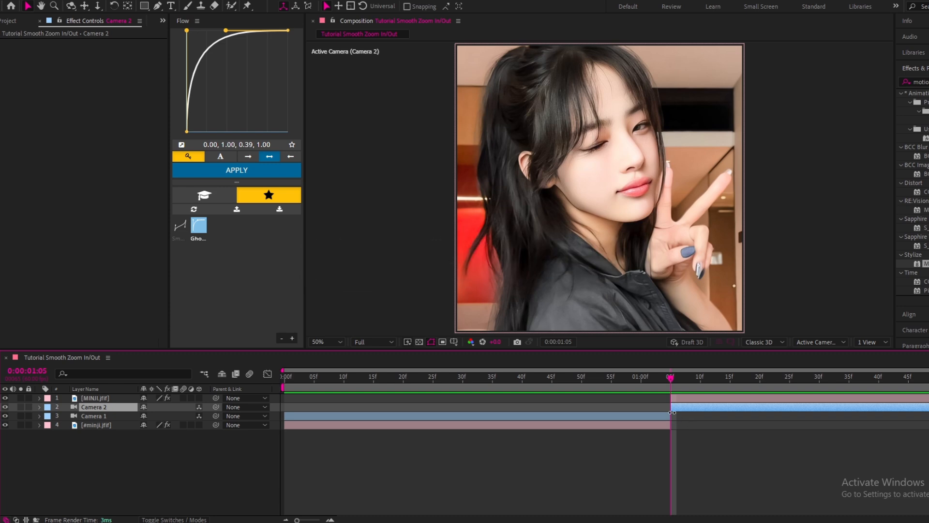
key("Delete")
- Add a null object at 0:00:00:00 and place it below the MINJI.jfif layer
key("Home")
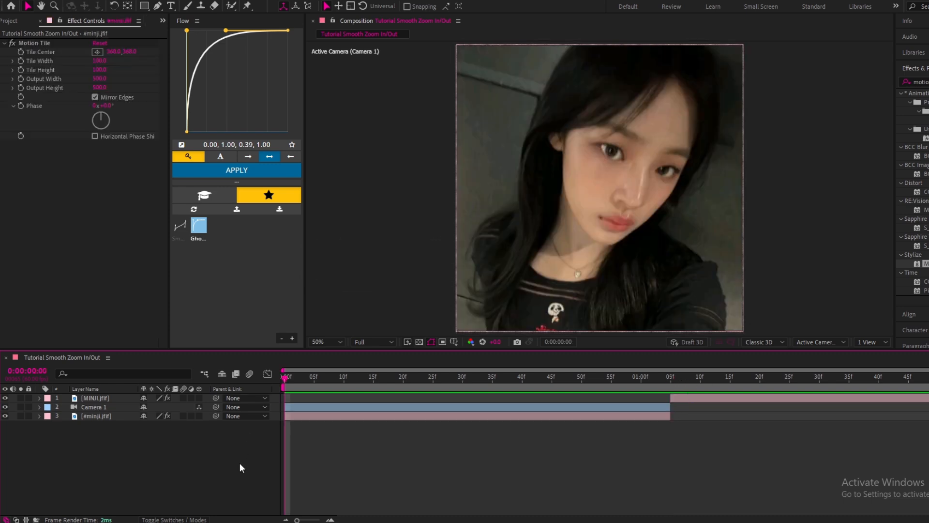
right_click(233, 458)
mouse_move(271, 347)
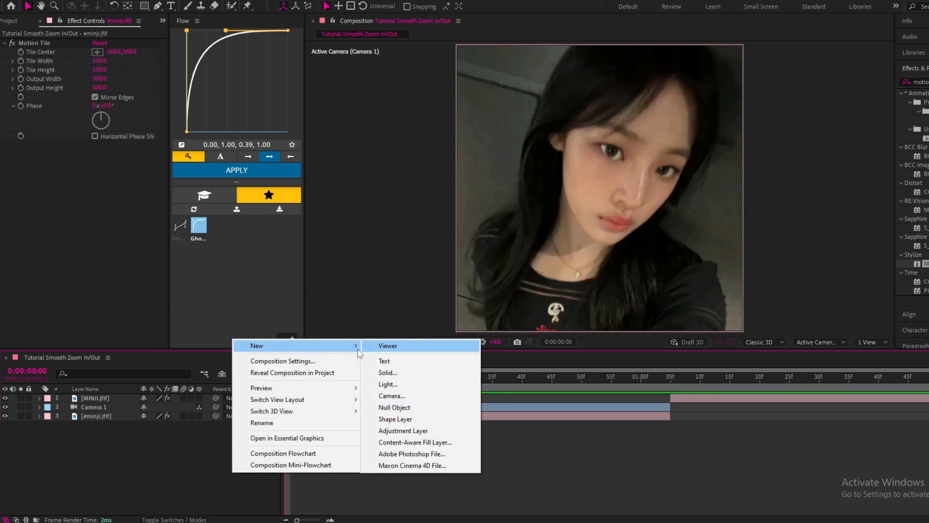
left_click(420, 405)
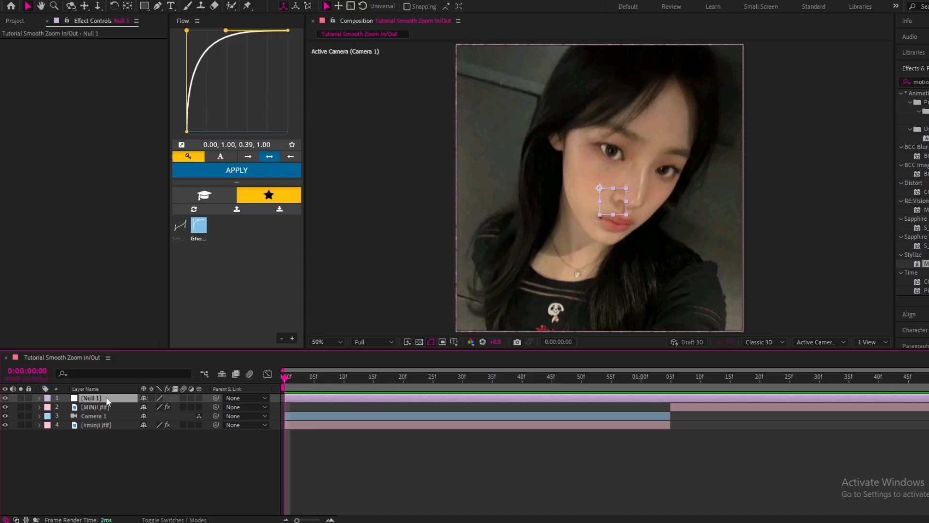
left_click_drag(106, 396, 106, 407)
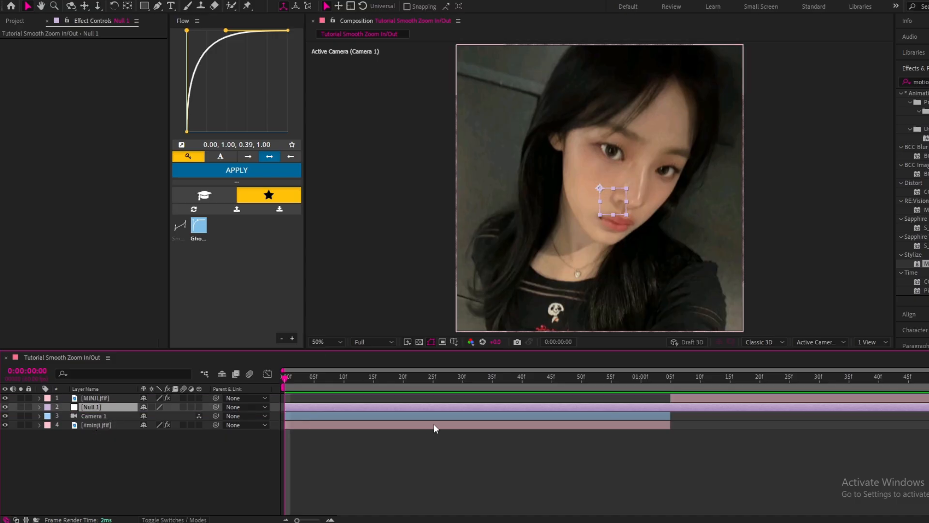
- Split the null layer at 0:00:01:05 and delete the part after the cut
left_click(669, 379)
key("ctrl+shift+d")
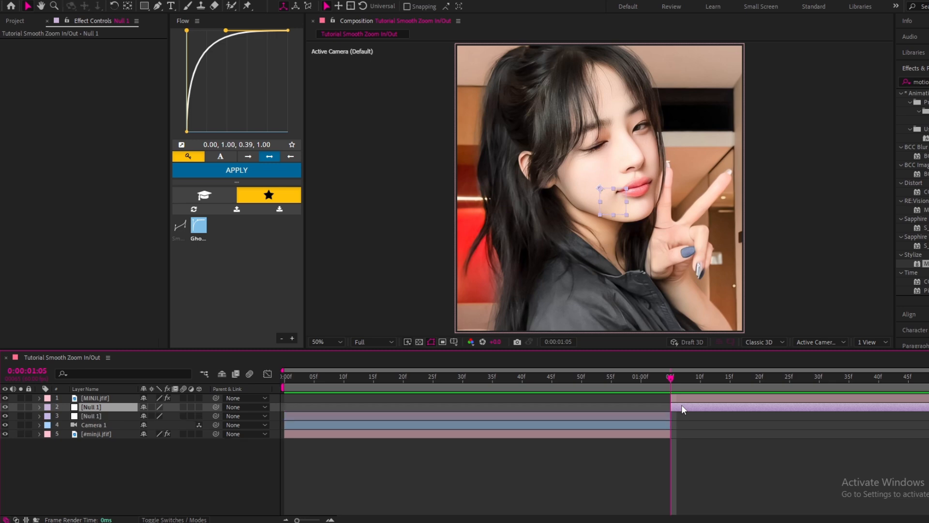
key("Delete")
- Turn on motion blur and 3D for the null and the #minji.jfif layer
key("Home")
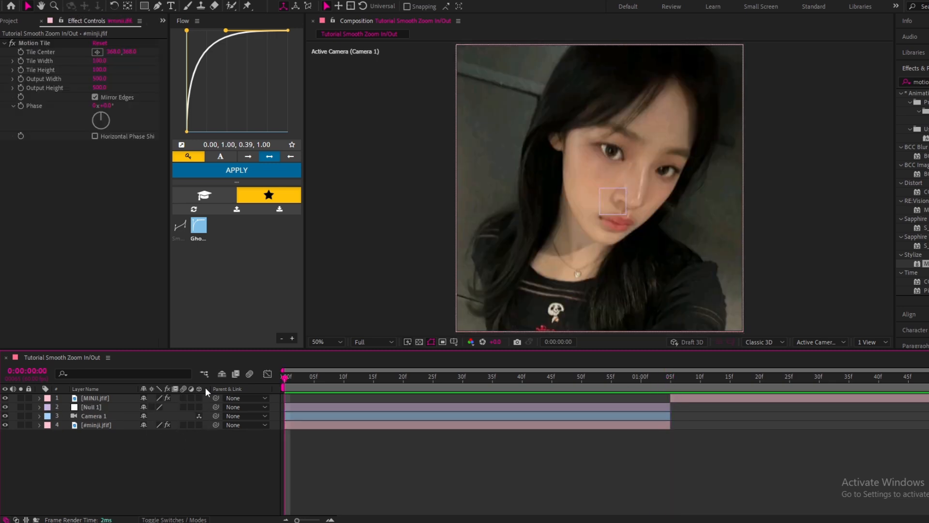
left_click(188, 519)
left_click(188, 520)
left_click(184, 406)
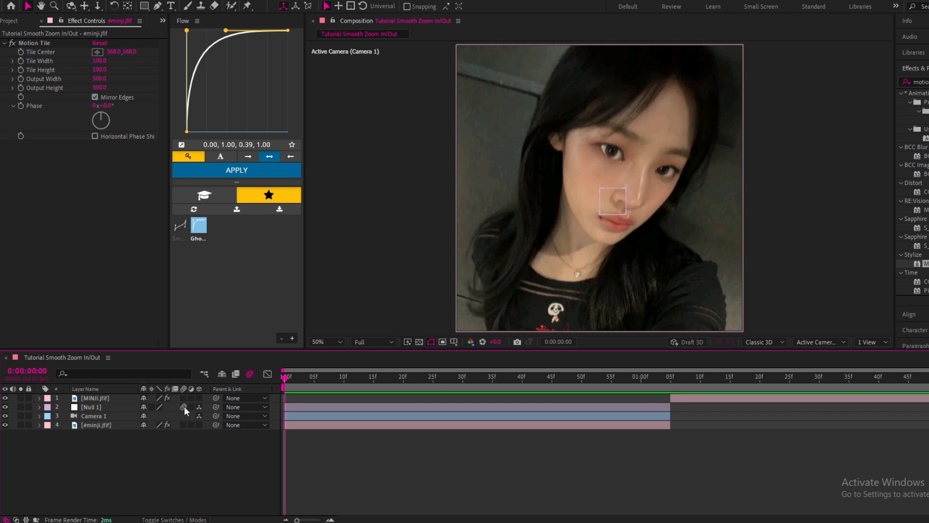
left_click(199, 424)
- Duplicate the null and rename the upper copy 2
left_click(332, 411)
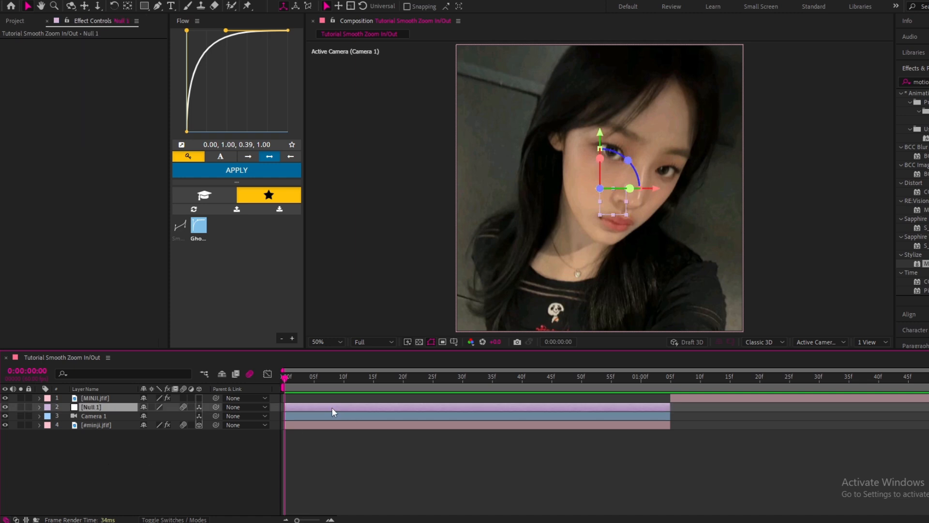
key("ctrl+d")
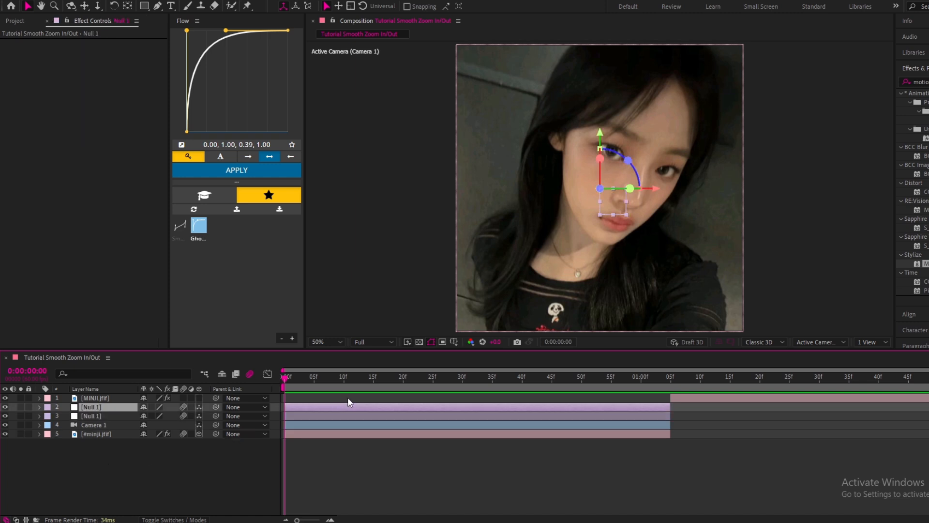
right_click(106, 407)
left_click(132, 376)
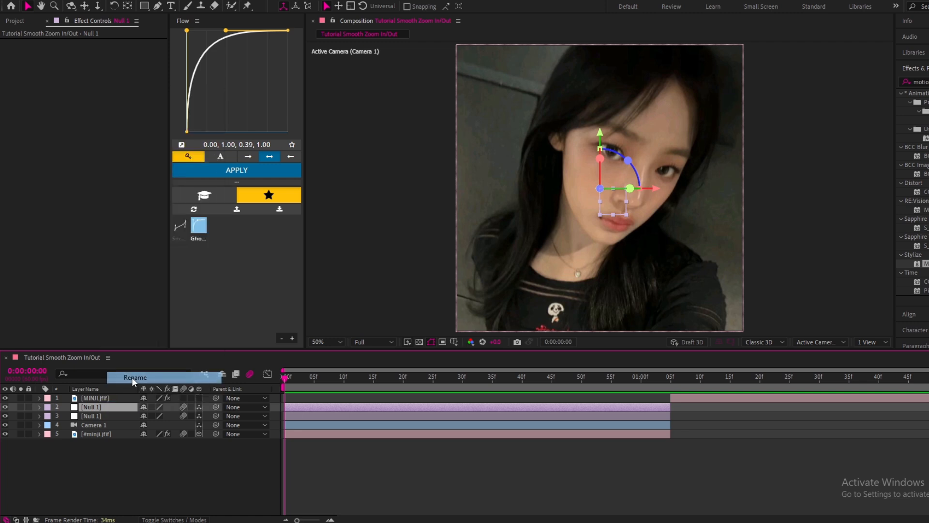
type("2")
key("Return")
- Rename the lower null layer 1
right_click(92, 418)
left_click(122, 387)
type("1")
key("Return")
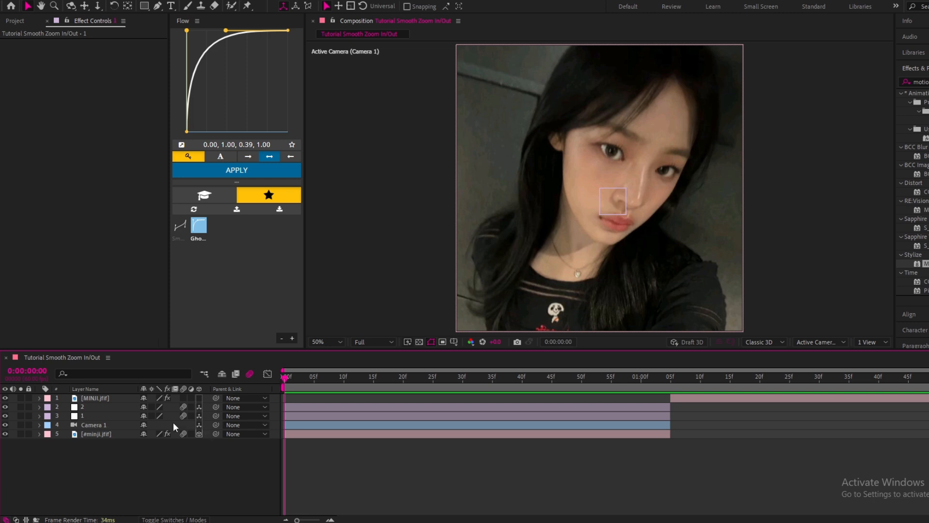
- Parent Camera 1 to null 1, and null 1 to null 2
left_click(120, 425)
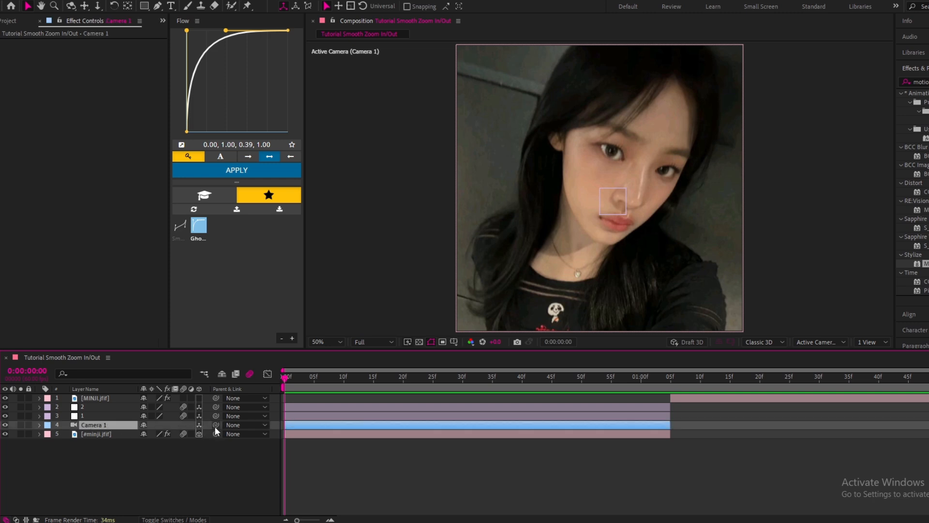
left_click_drag(166, 424, 86, 417)
left_click_drag(213, 416, 111, 411)
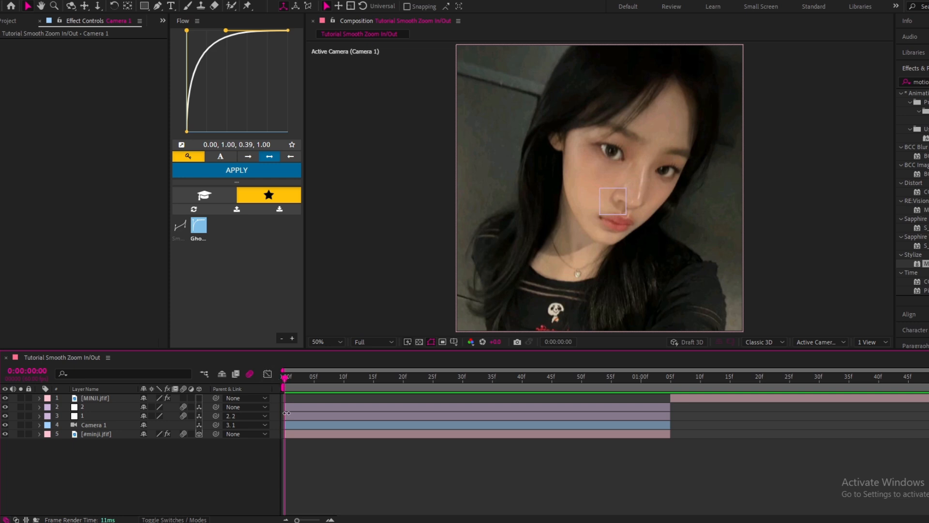
- Add a Position keyframe to null 1 at 0:00:00:00 and apply Easy Ease to it
left_click(313, 417)
key("p")
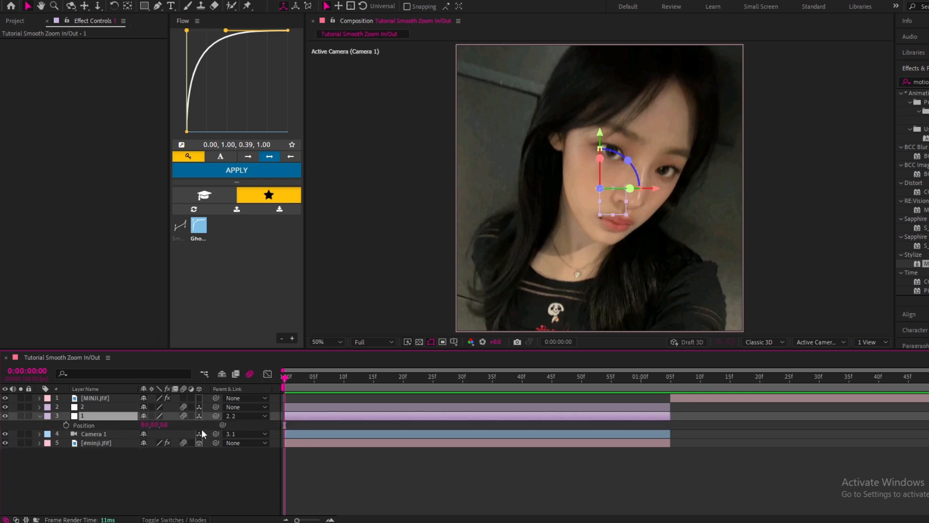
left_click(67, 425)
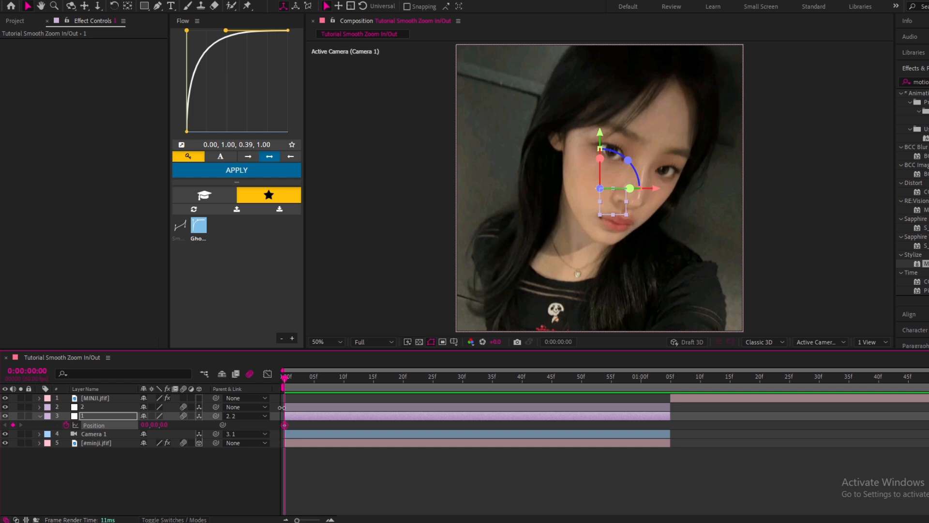
right_click(284, 425)
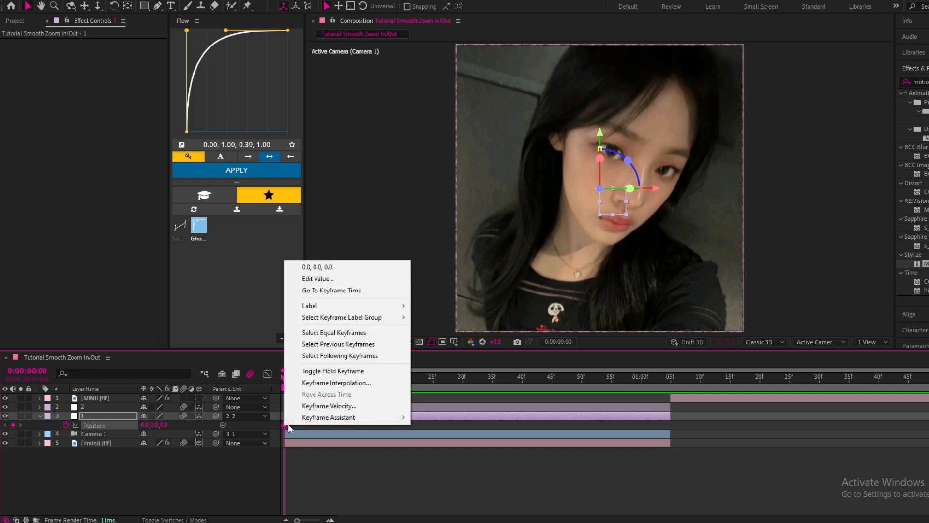
mouse_move(342, 417)
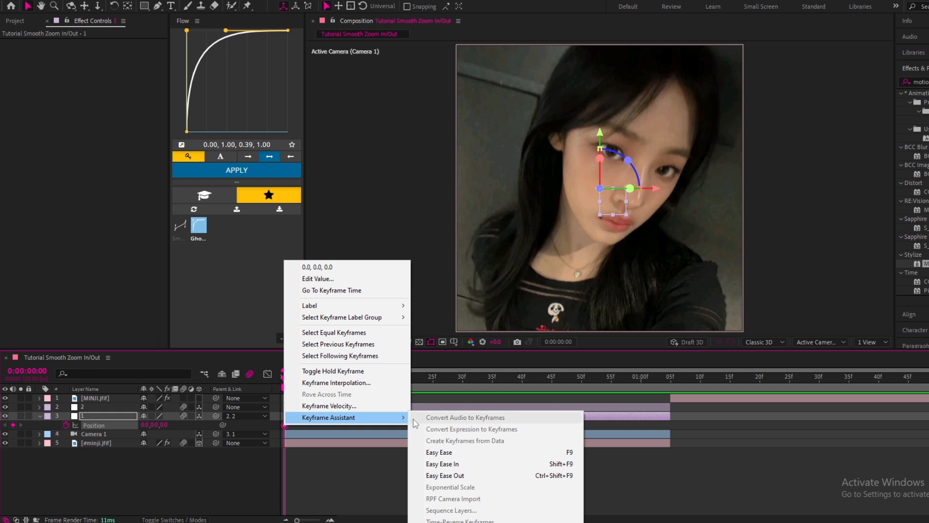
left_click(432, 452)
- Animate null 1's Z position from -340 at 0:00:00:00 to 234, placing the end keyframe at 0:00:01:05
left_click(658, 377)
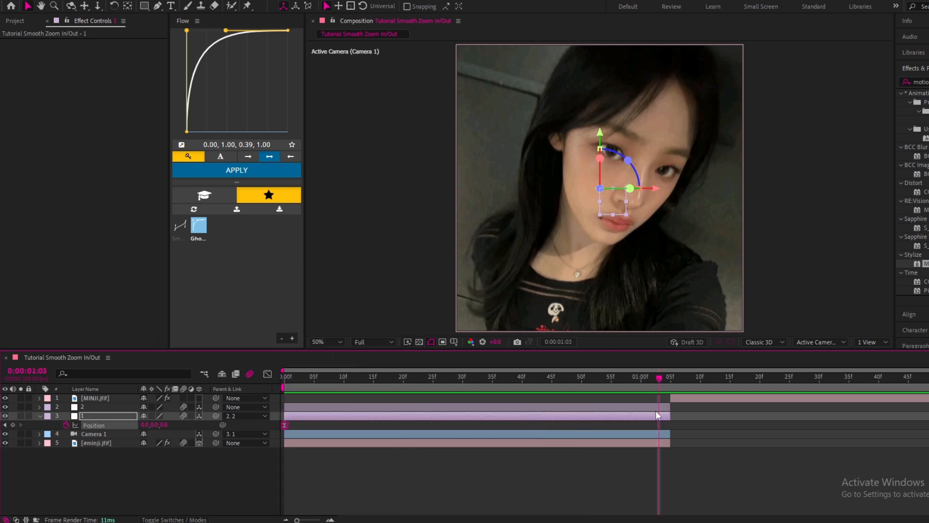
left_click_drag(165, 424, 189, 417)
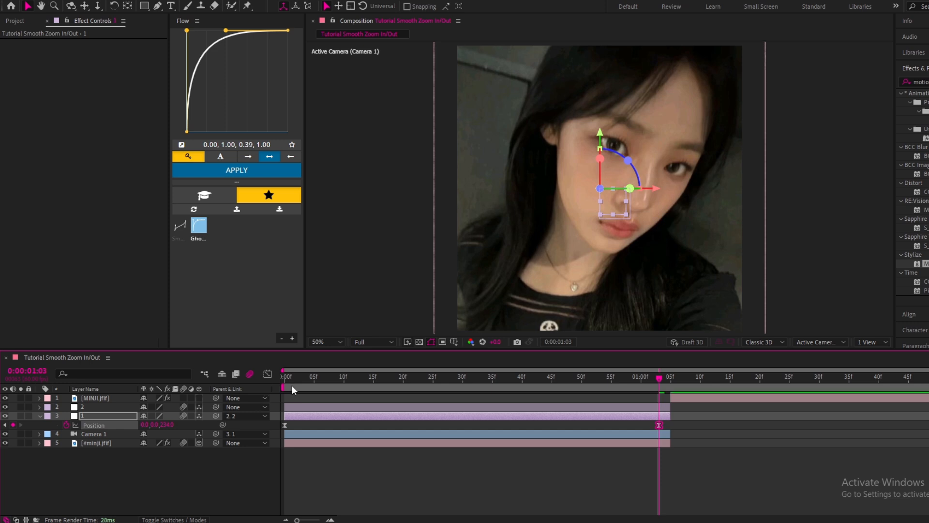
left_click(285, 379)
left_click_drag(166, 425, 1, 424)
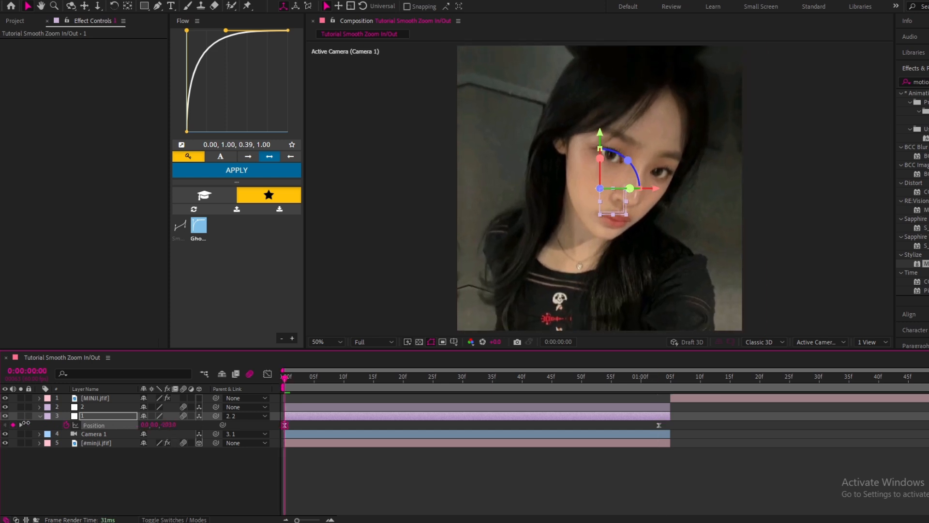
left_click_drag(659, 424, 671, 426)
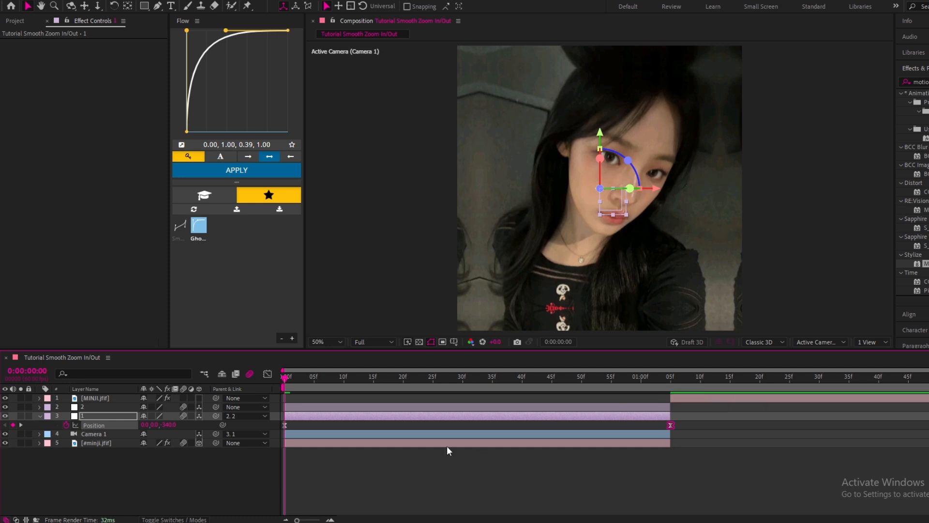
- Animate null 2's Z position with eased keyframes from 0 at 0:00:00:00 to about -590, placing the end keyframe at 0:00:01:05
left_click(310, 411)
key("p")
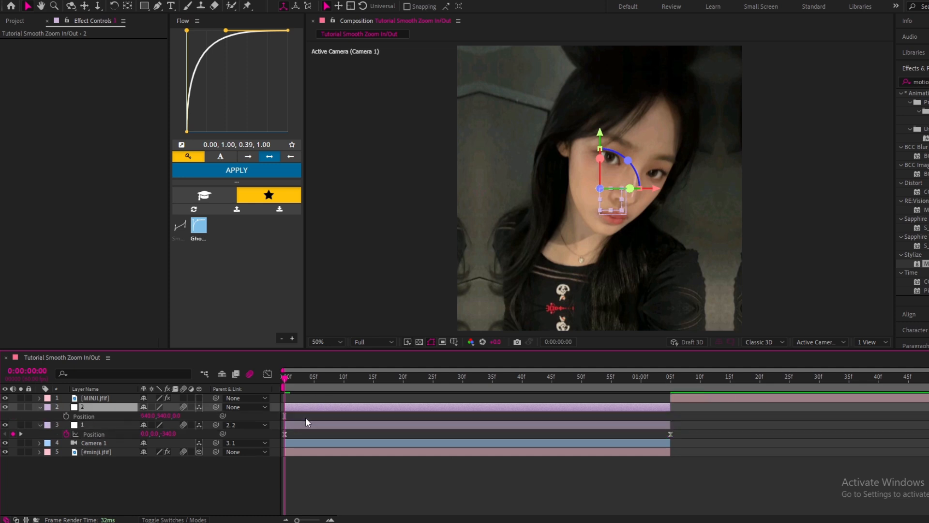
left_click(66, 416)
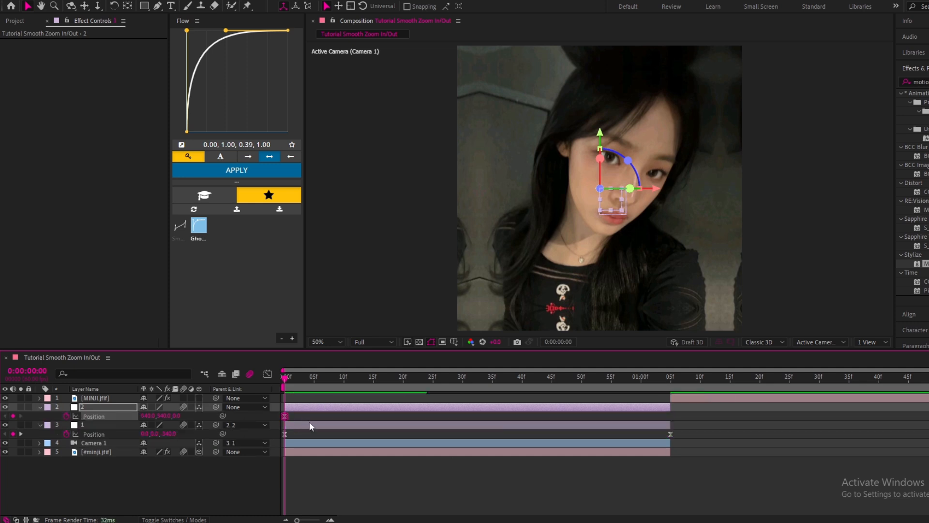
left_click(664, 379)
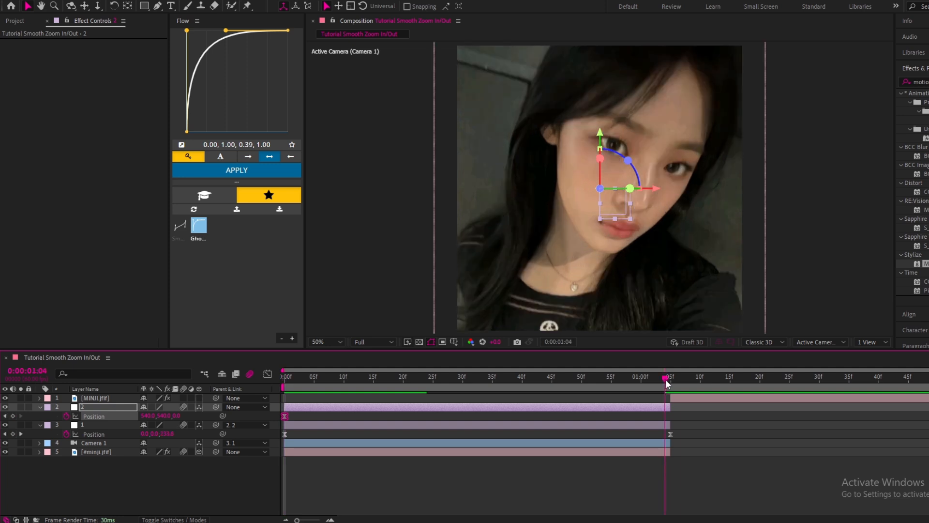
left_click_drag(178, 416, 51, 416)
left_click_drag(665, 416, 670, 416)
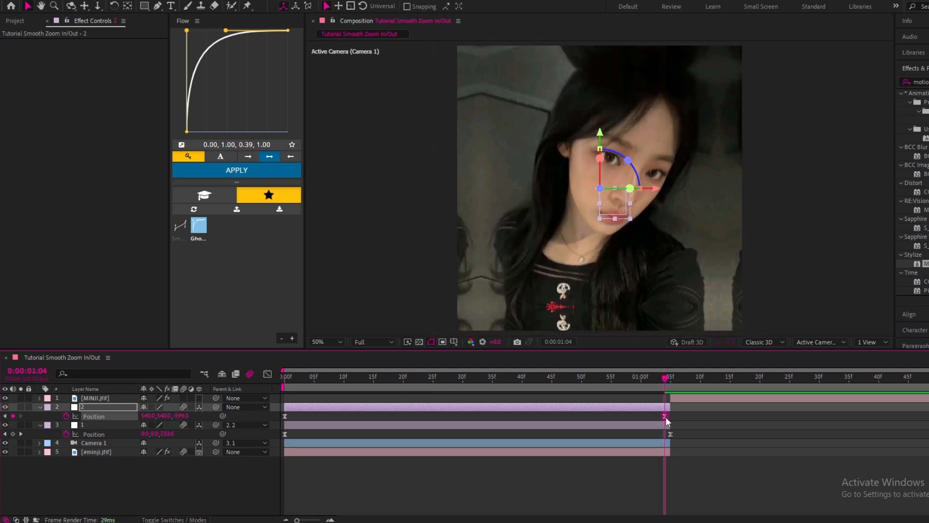
left_click_drag(668, 382, 269, 376)
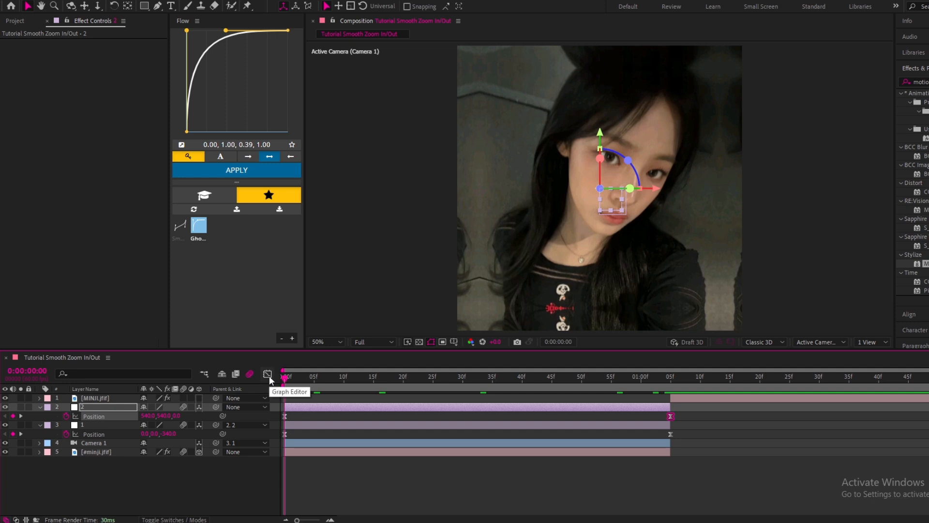
- Reshape null 1's Position speed graph to peak at the first keyframe and ease out gradually into the last keyframe
key("ctrl+Down")
left_click(267, 374)
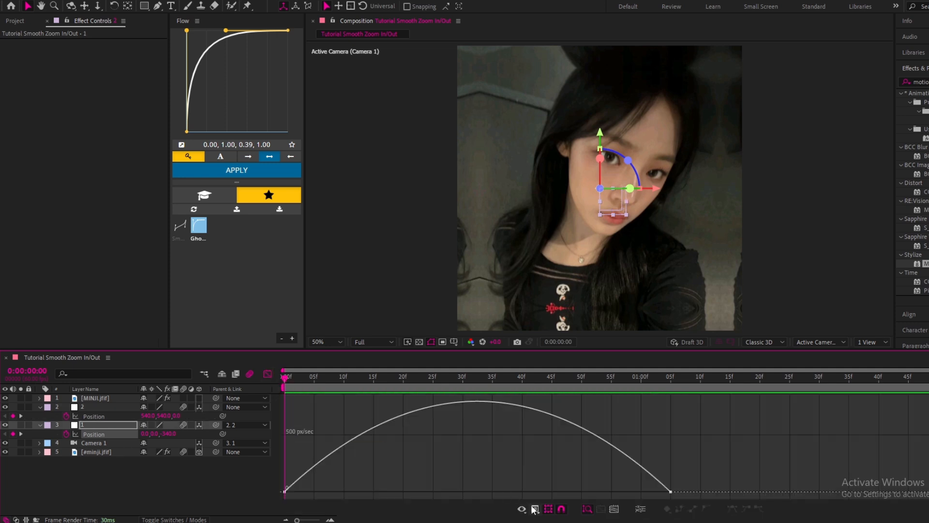
left_click(285, 491)
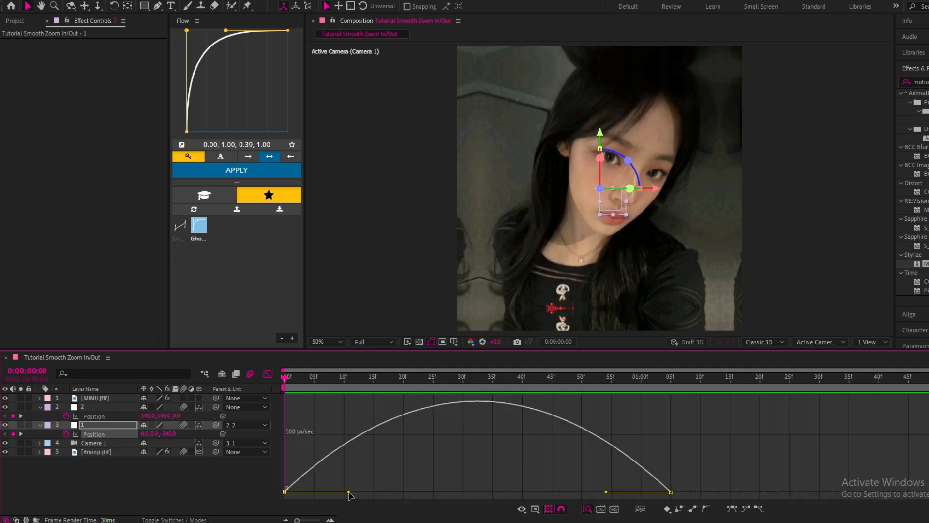
left_click_drag(349, 492, 267, 492)
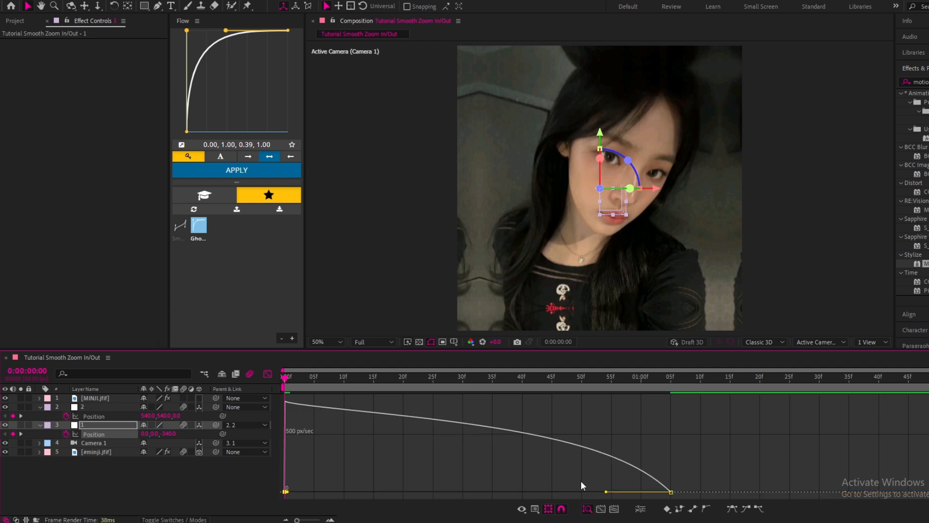
left_click_drag(607, 492, 417, 492)
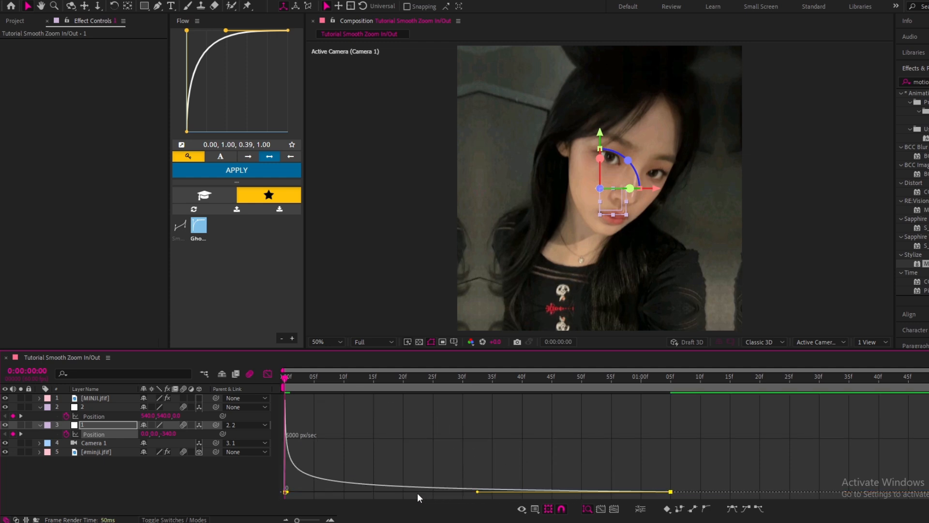
- Reshape null 2's Position speed graph to ease in slowly and peak at the last keyframe, and preview the animation
left_click(107, 417)
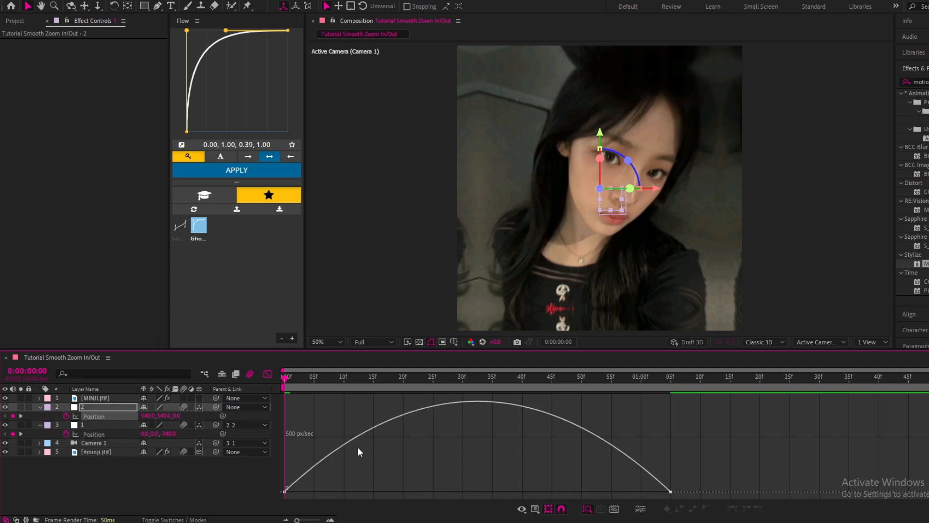
left_click(287, 490)
left_click_drag(605, 492, 675, 492)
left_click_drag(349, 493, 523, 497)
left_click(267, 374)
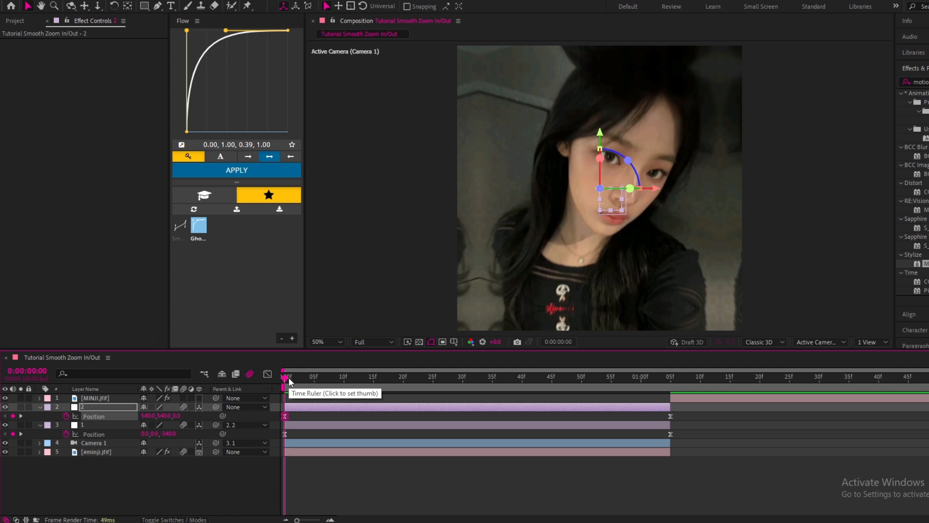
key("space")
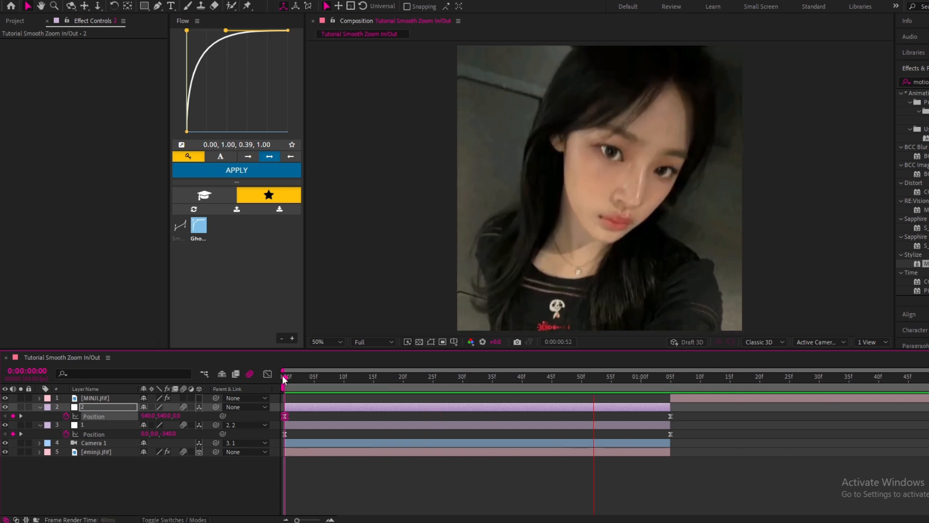
key("space")
- Pre-compose nulls 1 and 2, Camera 1 and the #minji.jfif layer as Pre-comp 1, and play the composition
left_click_drag(278, 462, 275, 404)
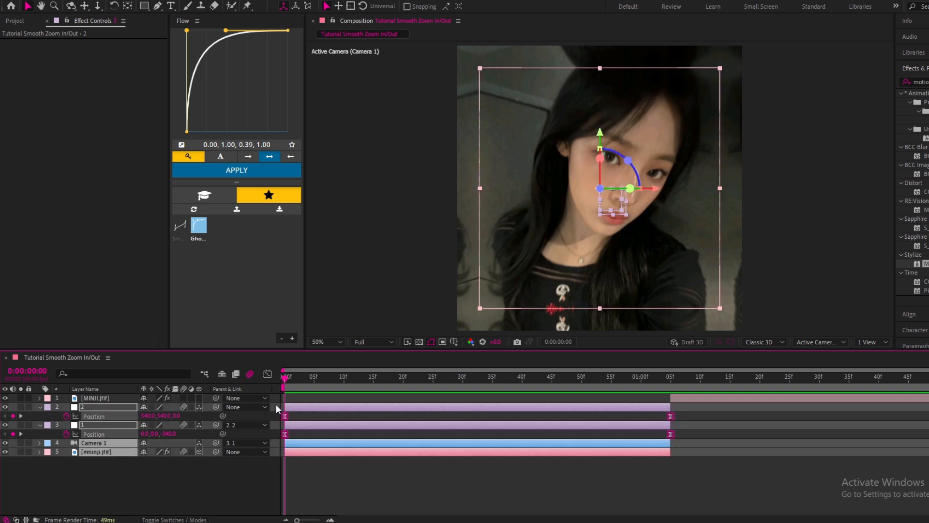
key("ctrl+shift+c")
left_click(618, 315)
key("space")
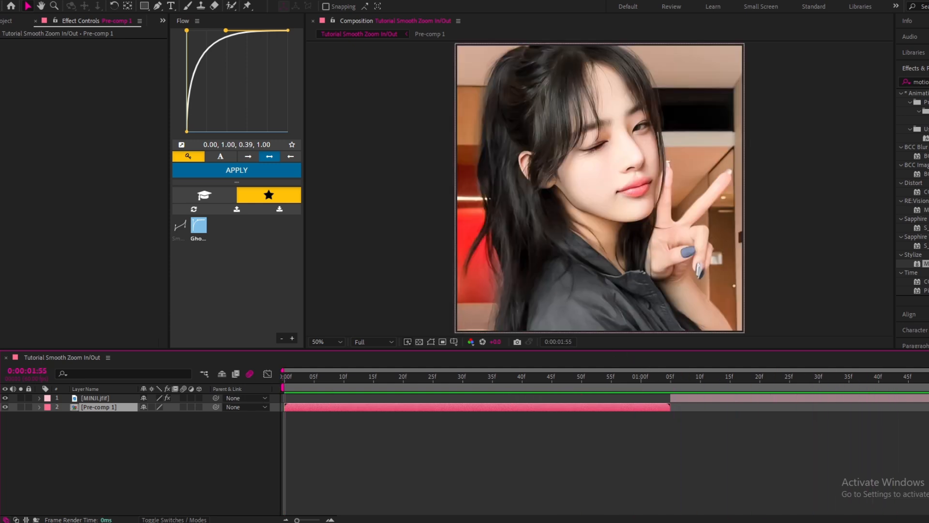
- Create a One-Node camera with the default settings, split it at 0:00:01:05 and delete the earlier part
right_click(255, 454)
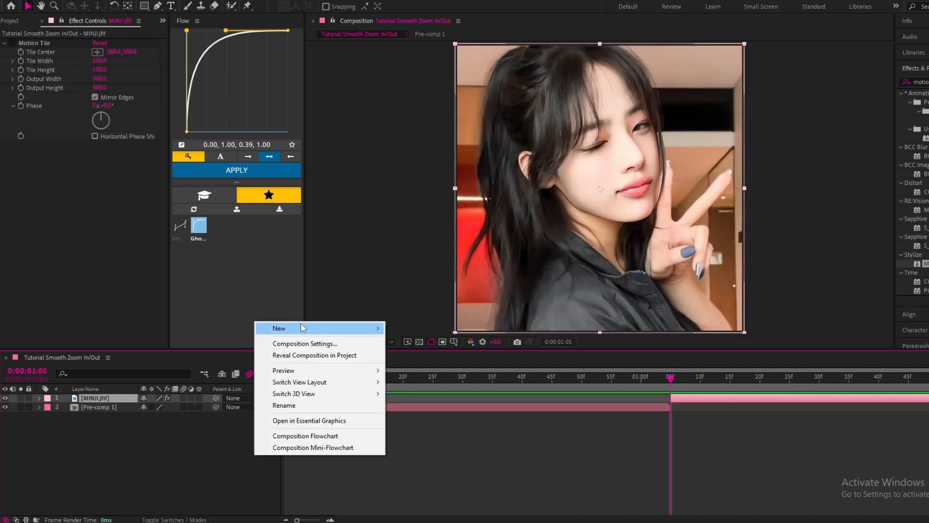
mouse_move(301, 327)
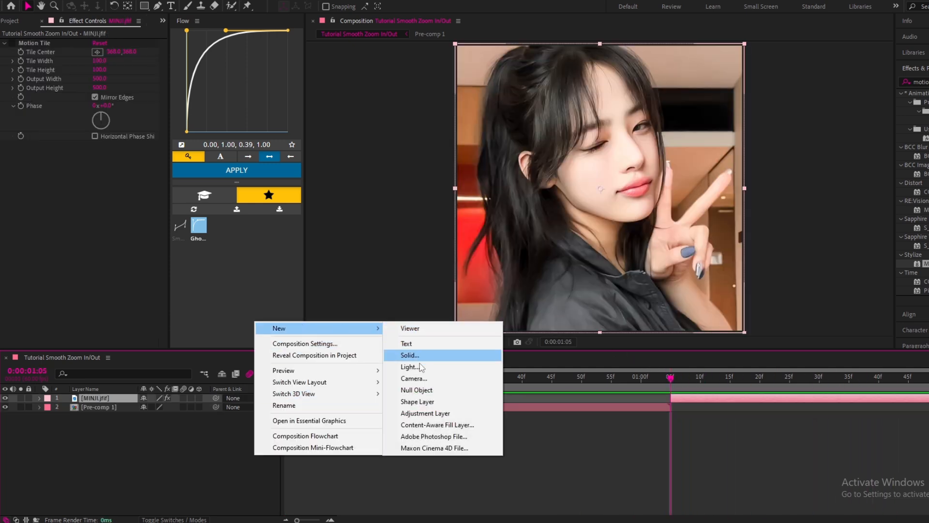
left_click(413, 378)
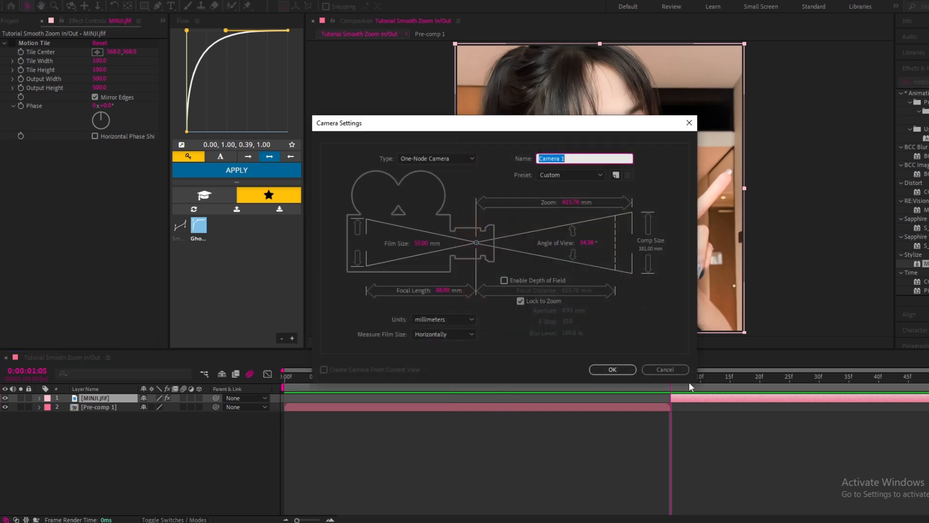
left_click(613, 369)
key("ctrl+d")
left_click(656, 407)
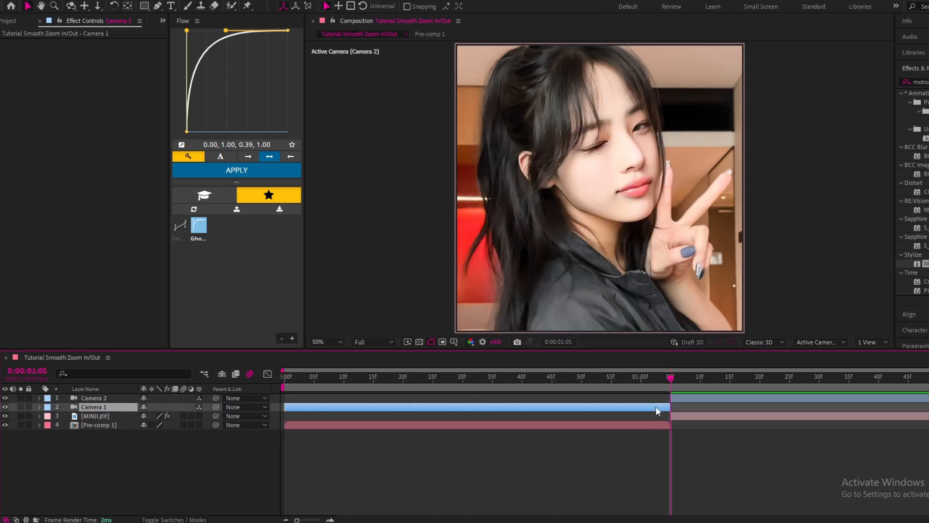
key("Delete")
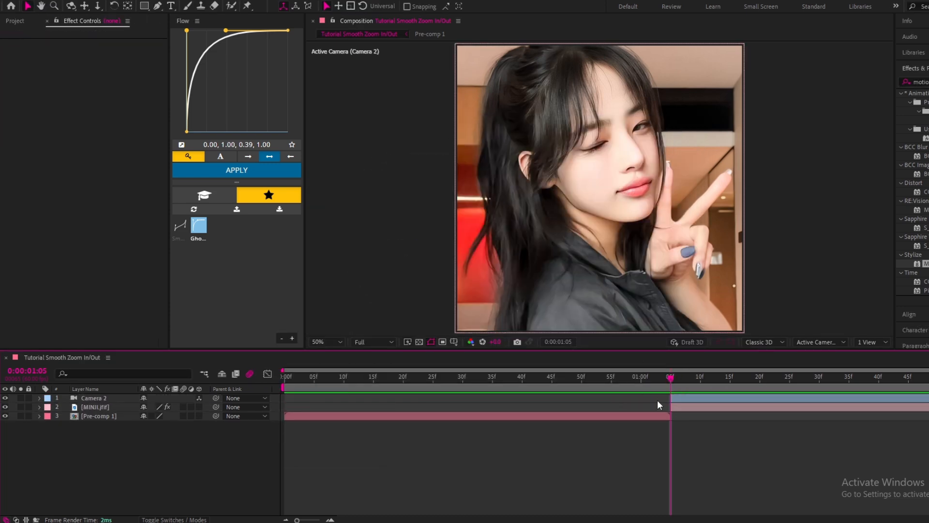
- Create a null object, split it at 0:00:01:05 and delete the earlier part
right_click(228, 453)
mouse_move(266, 328)
left_click(375, 387)
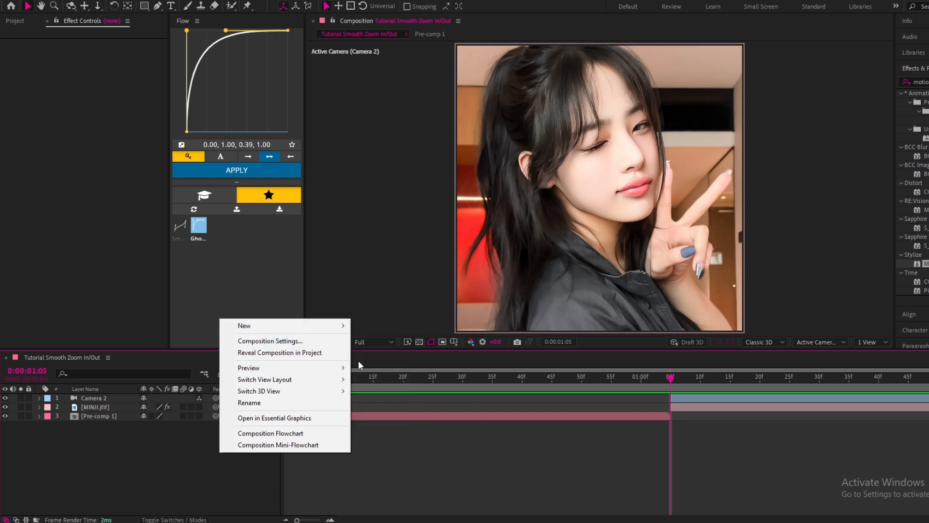
key("ctrl+shift+d")
left_click(658, 408)
key("Delete")
- Enable the 3D and motion blur switches for the MINJI.jfif layer and the null
left_click(675, 414)
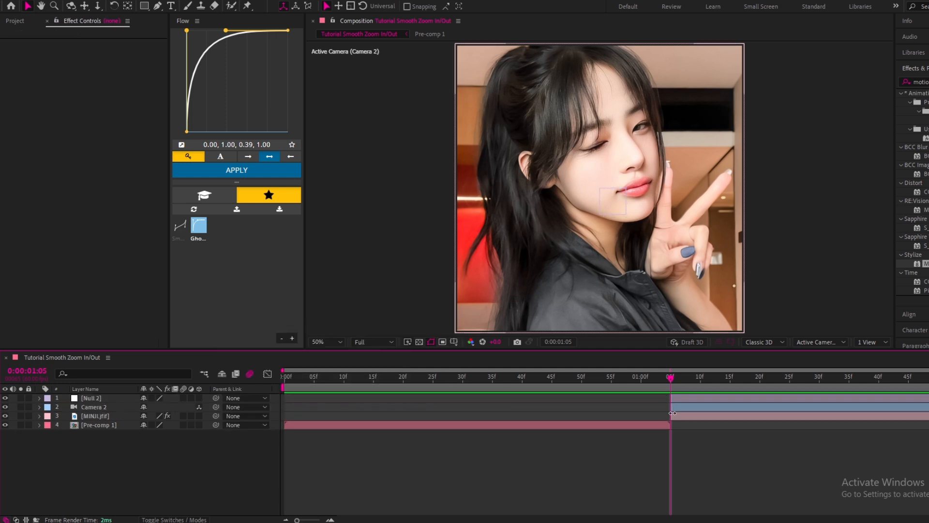
left_click(199, 416)
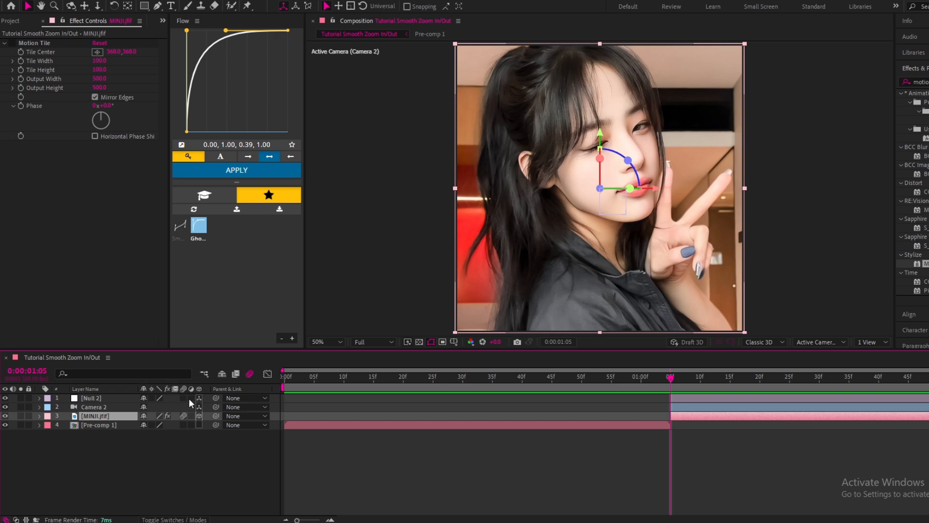
- Duplicate the null, name the upper one 2 and the lower one 1, and parent Camera 2 to null 1 and null 1 to null 2
left_click(683, 399)
key("ctrl+d")
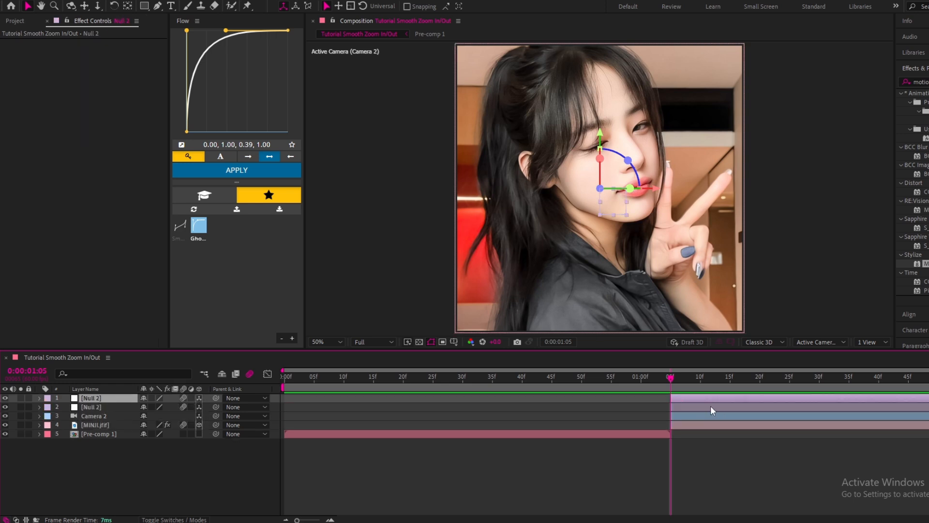
left_click_drag(214, 415, 100, 399)
- Animate null 1's Z position with eased keyframes from about 376 at 0:00:01:05 to 0 at 0:00:01:59
left_click(615, 409)
key("p")
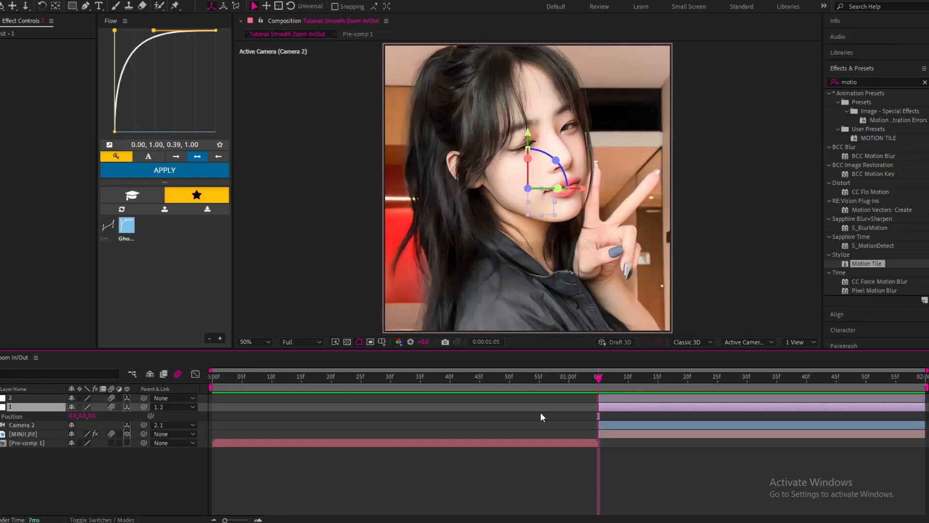
left_click(2, 416)
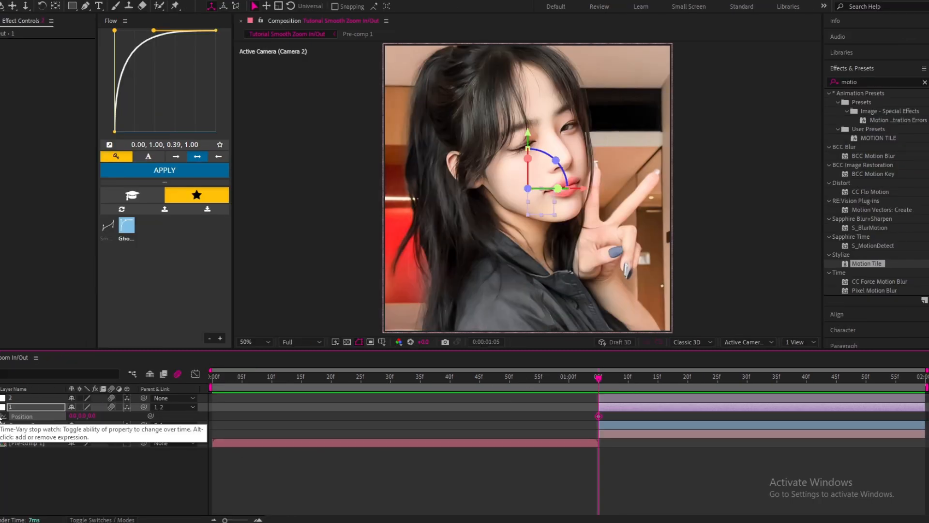
left_click(919, 377)
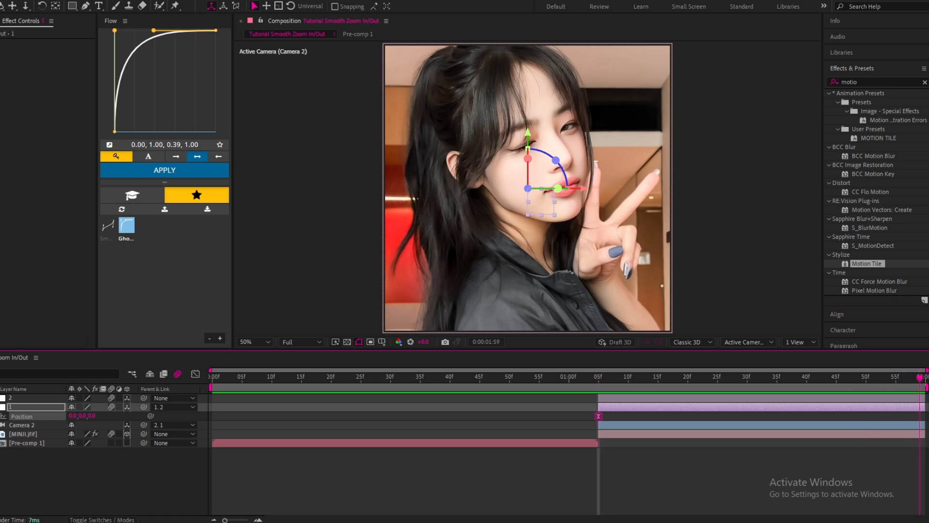
left_click(599, 377)
left_click_drag(92, 415, 267, 389)
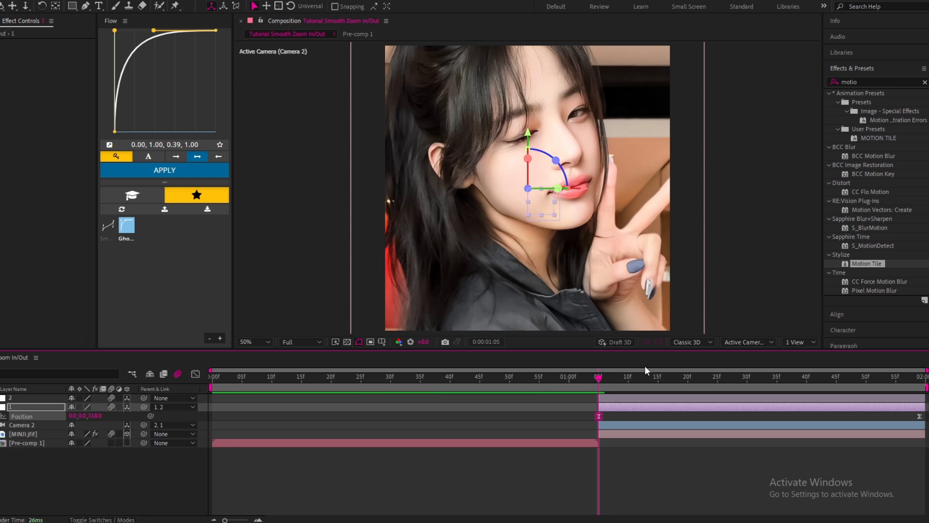
- Animate null 2's Z position from 0 at 0:00:01:05 to about 323, moving both nulls' end keyframes to the end of their layers
left_click(609, 396)
key("p")
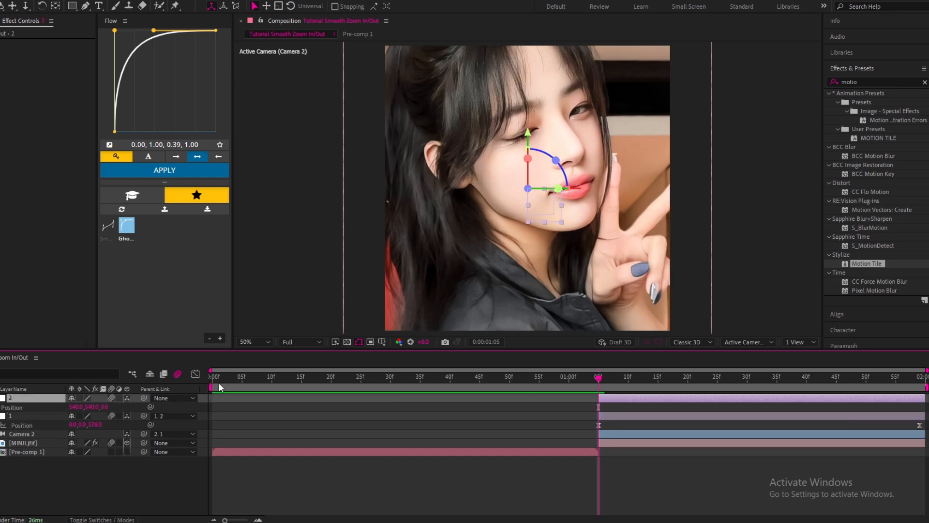
left_click(3, 407)
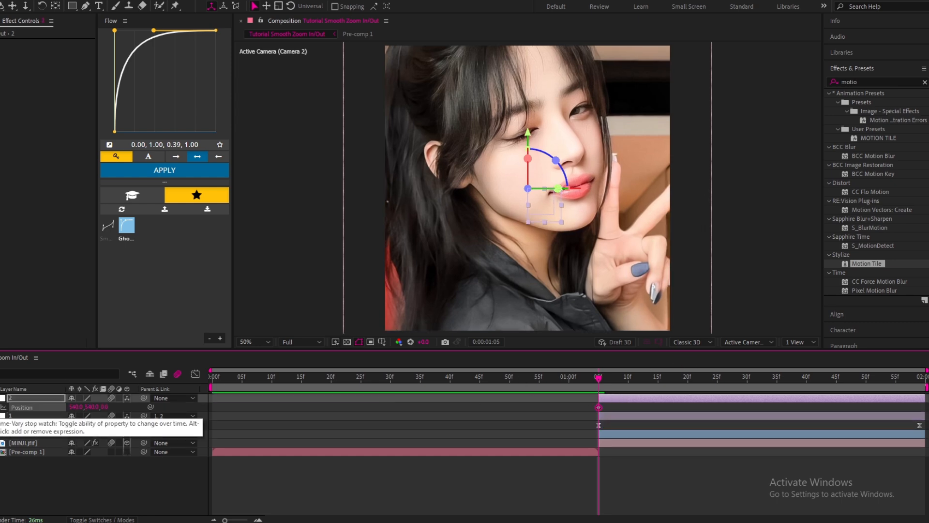
left_click_drag(898, 380, 920, 379)
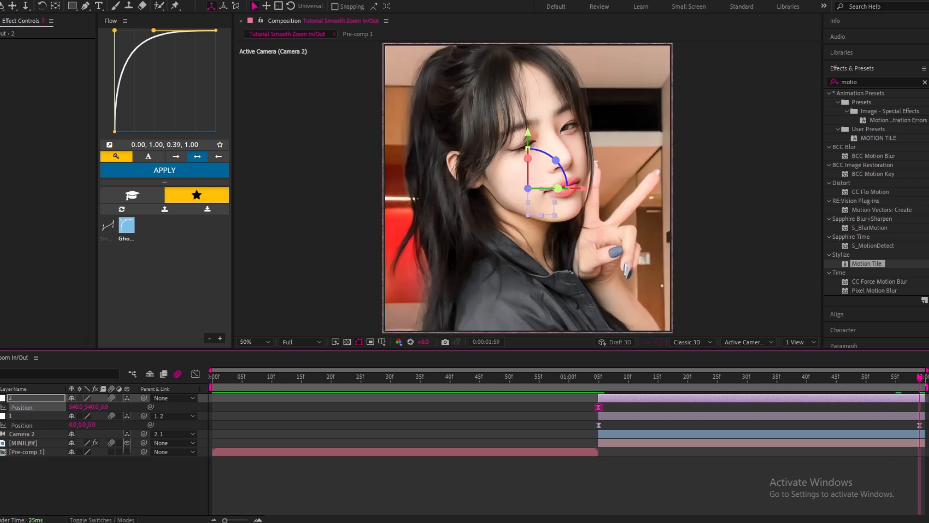
left_click_drag(161, 401, 256, 390)
left_click_drag(920, 408, 925, 425)
- Reshape the second null 1's Position speed graph to peak at 0:00:01:05 and ease out gradually toward the layer's end
left_click(195, 374)
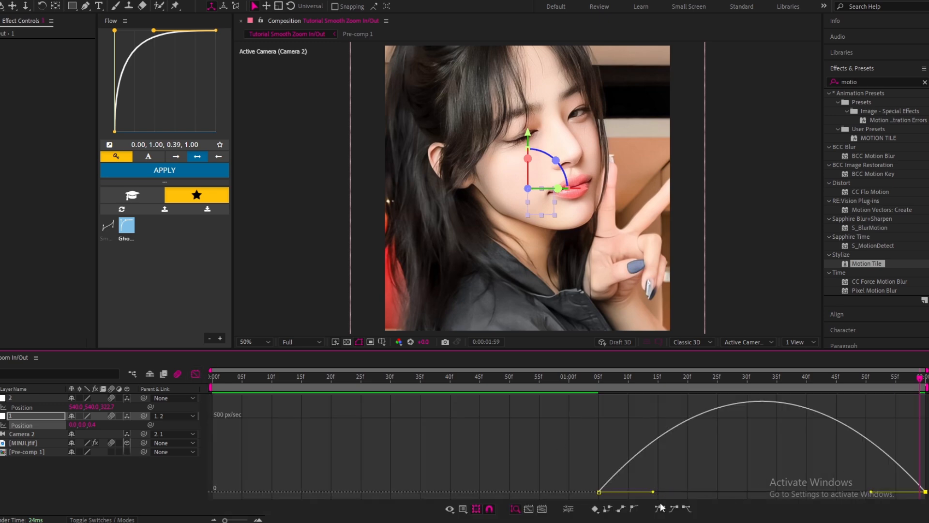
left_click_drag(653, 492, 585, 494)
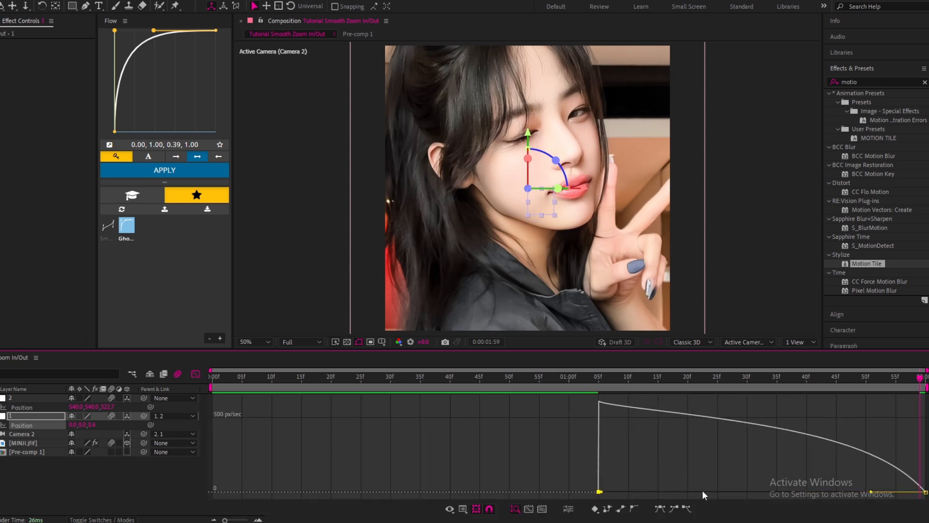
left_click_drag(869, 494, 761, 492)
- Reshape the second null 2's Position speed graph to ease in slowly from 0:00:01:05 and peak at the layer's end
left_click(21, 408)
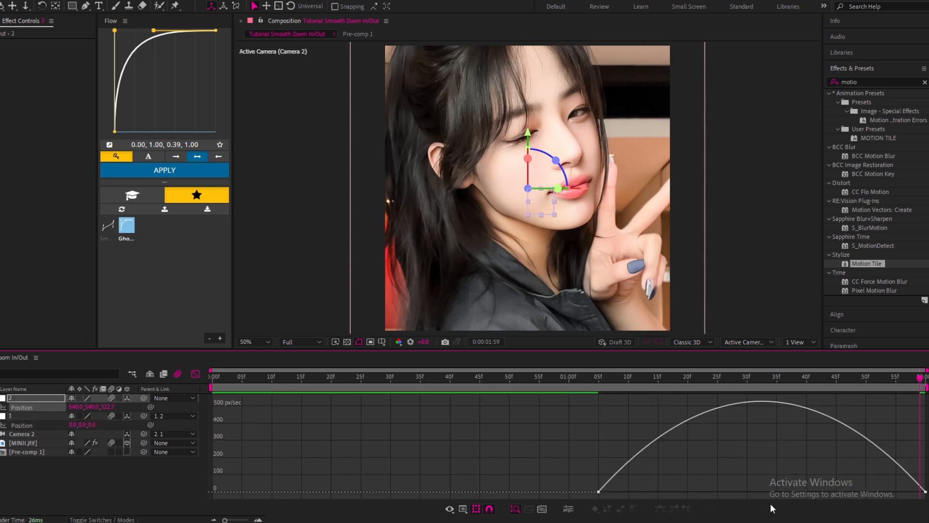
left_click_drag(871, 492, 923, 494)
left_click_drag(653, 493, 818, 492)
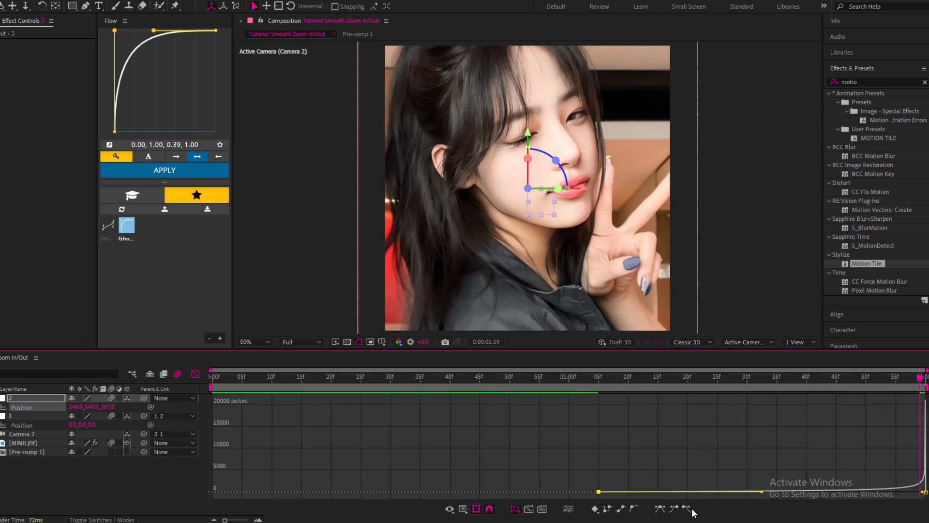
left_click(195, 374)
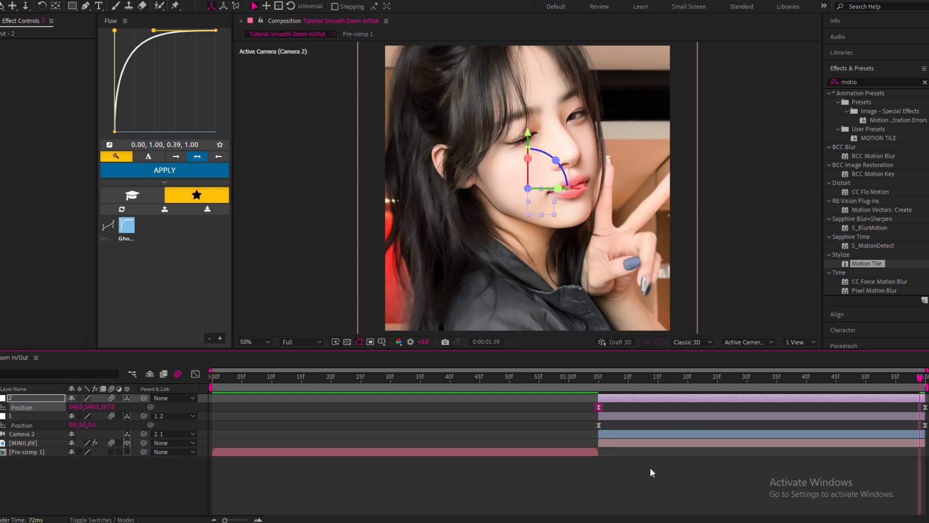
- Preview the second photo's zoom with the work area starting at 0:00:01:05, and extend the work area back to the composition start
left_click(600, 377)
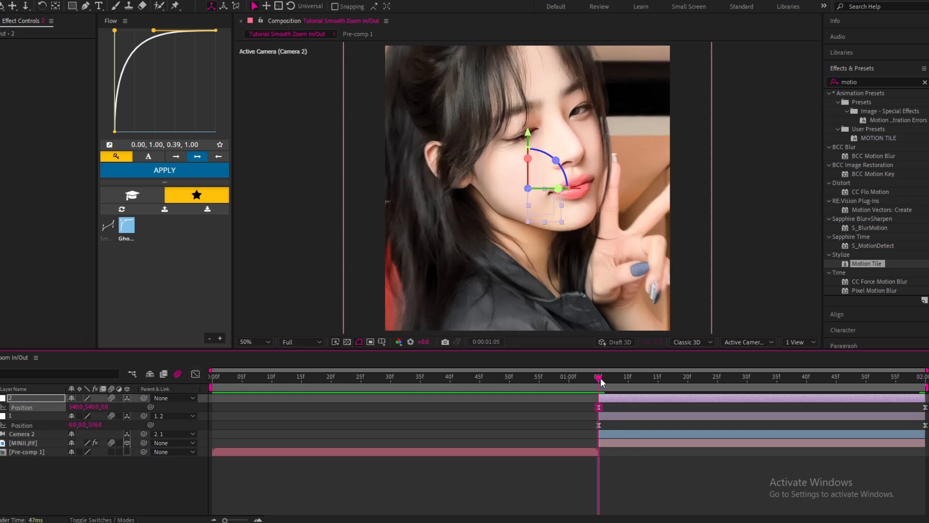
key("space")
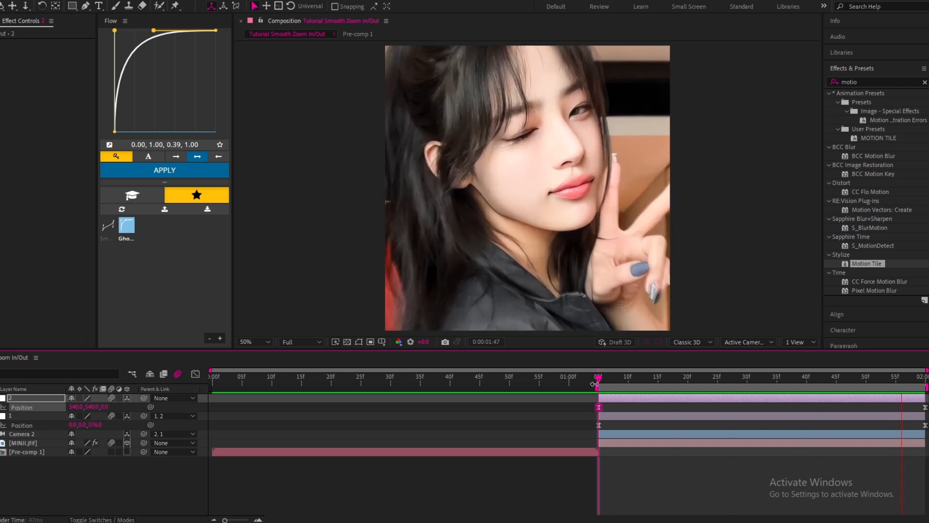
key("space")
left_click_drag(596, 387, 97, 431)
- Pre-compose nulls 1 and 2, Camera 2 and the MINJI.jfif layer as Pre-comp 2, and preview the full transition from the start
left_click_drag(204, 398, 204, 439)
key("ctrl+shift+c")
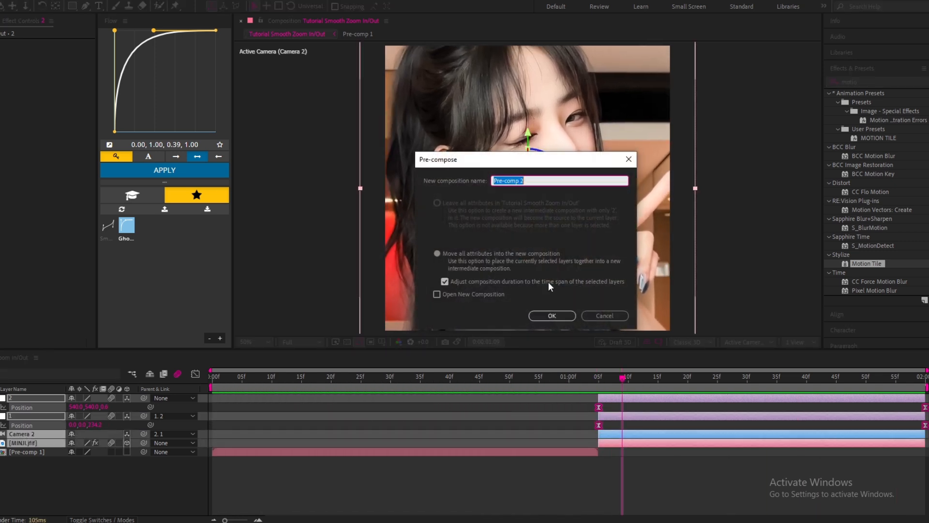
left_click(547, 319)
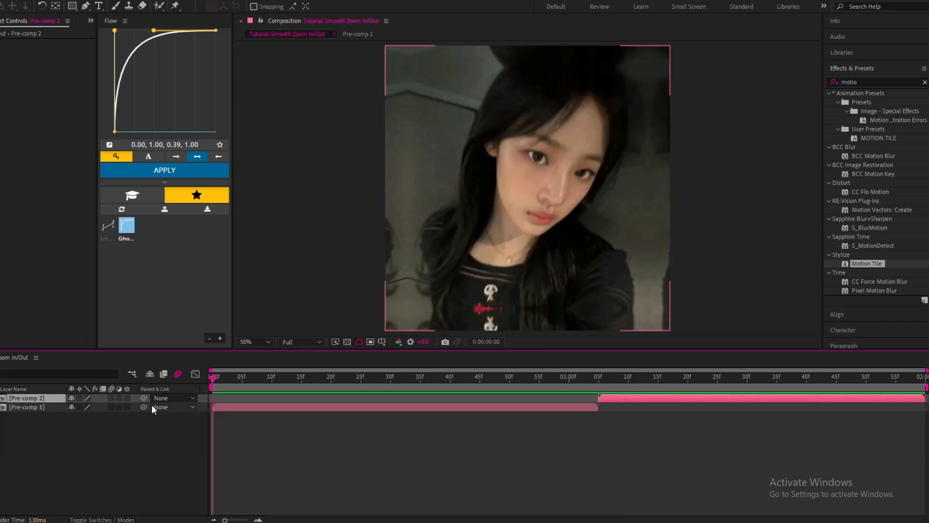
key("space")
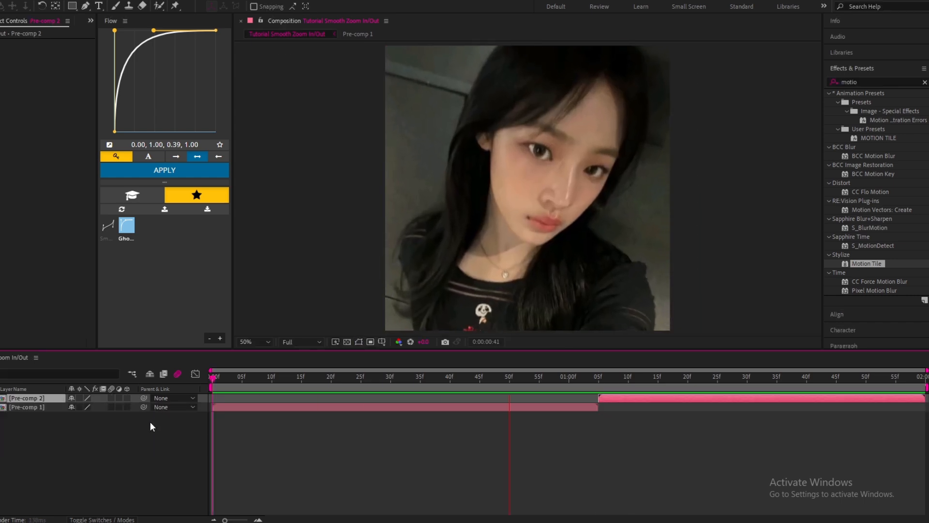